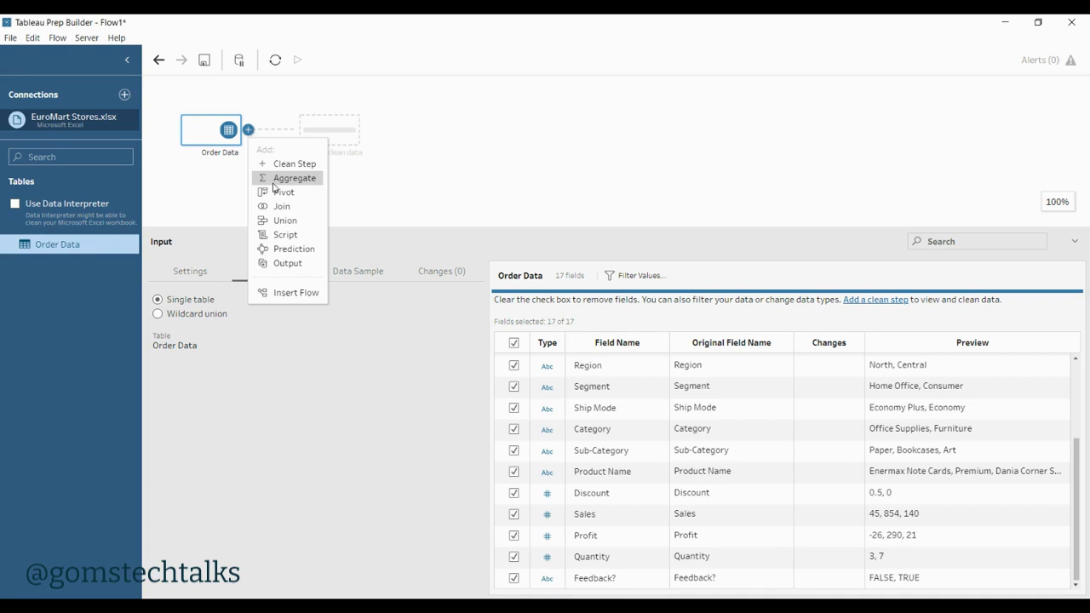
Step: Add an Aggregate step after Order Data and group the data by Country
left_click(273, 184)
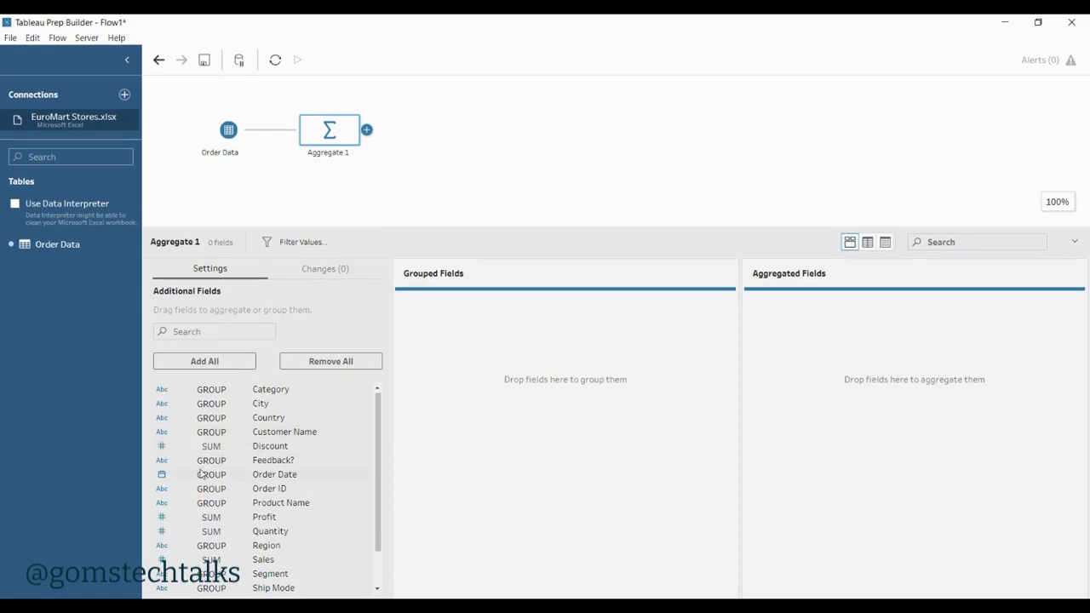
scroll(238, 529, "down", 1)
scroll(238, 529, "down", 2)
scroll(239, 529, "up", 2)
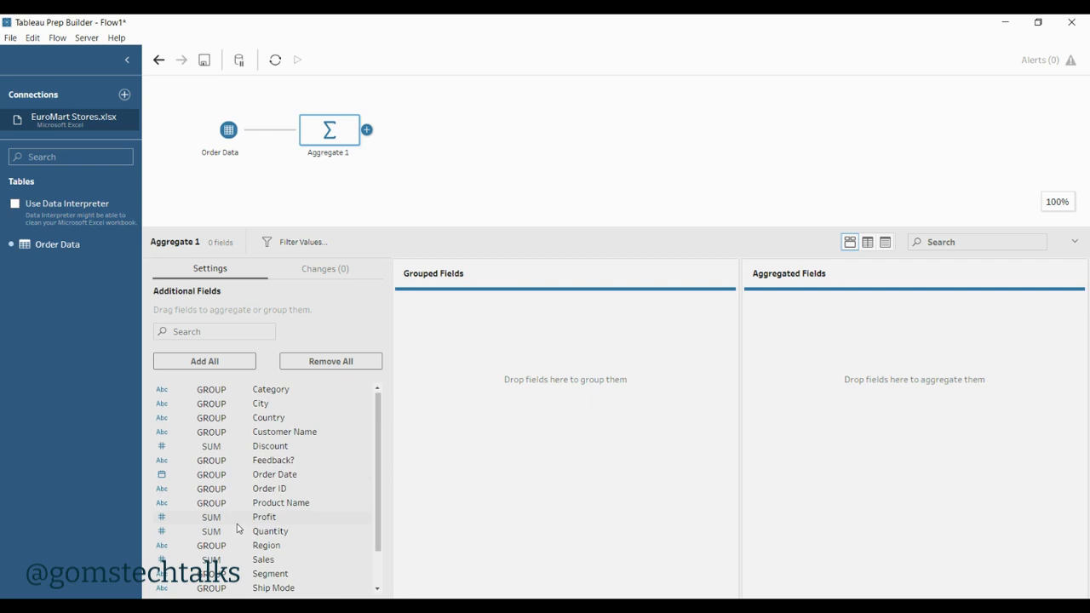
left_click(263, 423)
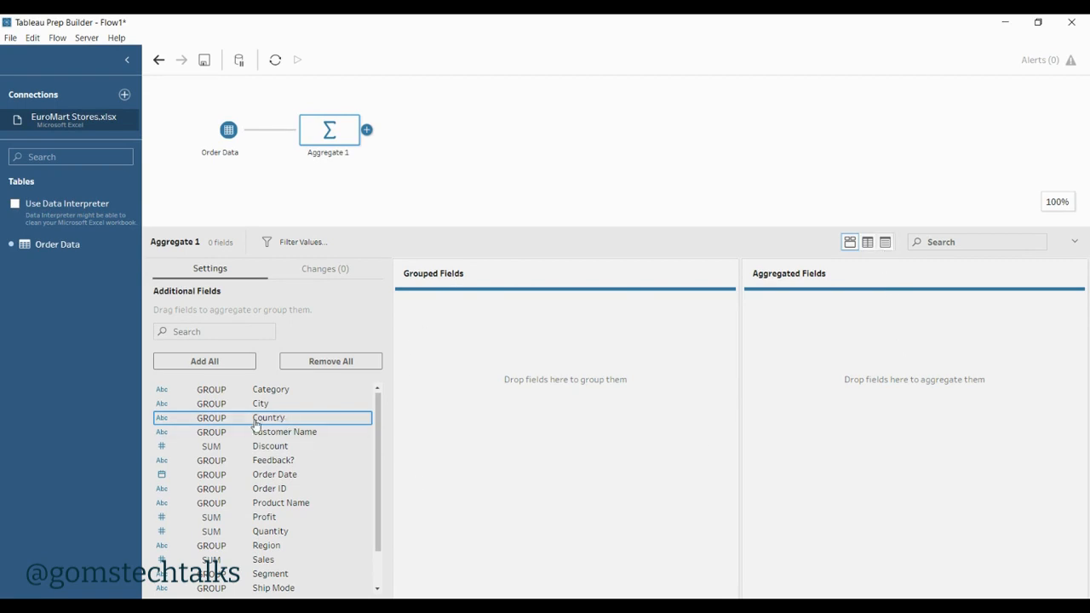
left_click_drag(254, 428, 484, 361)
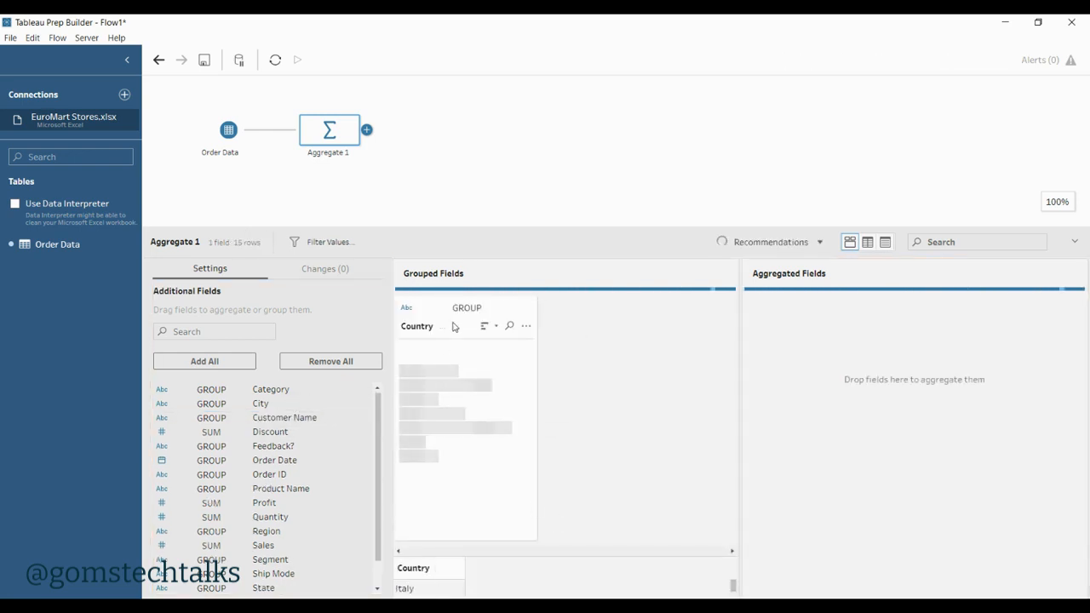
Step: Add Sales to the aggregated fields of the Aggregate step as a sum
scroll(492, 462, "down", 3)
scroll(490, 463, "up", 3)
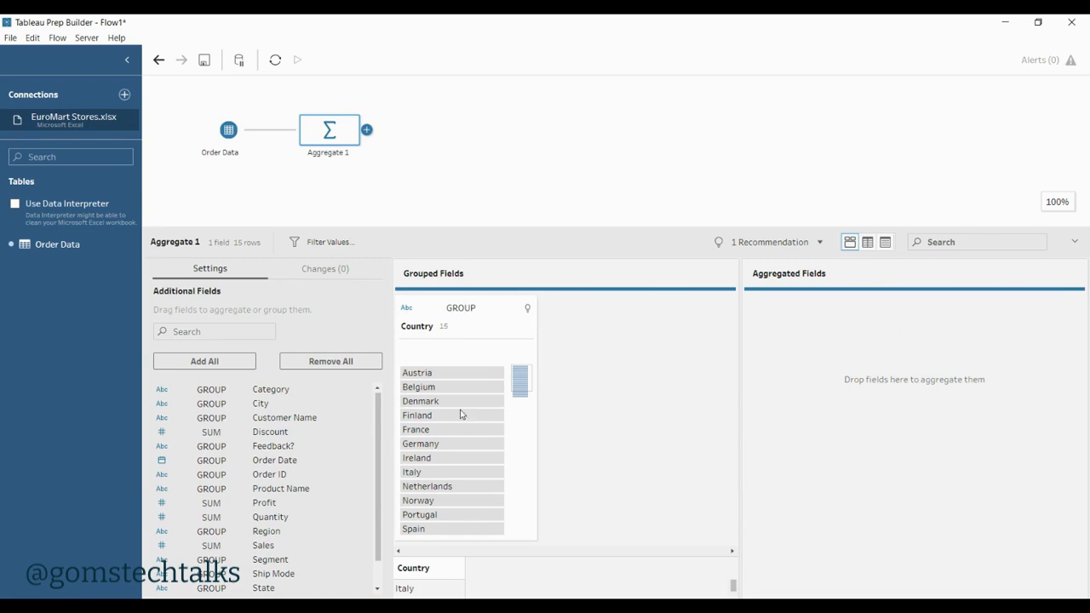
scroll(255, 515, "down", 1)
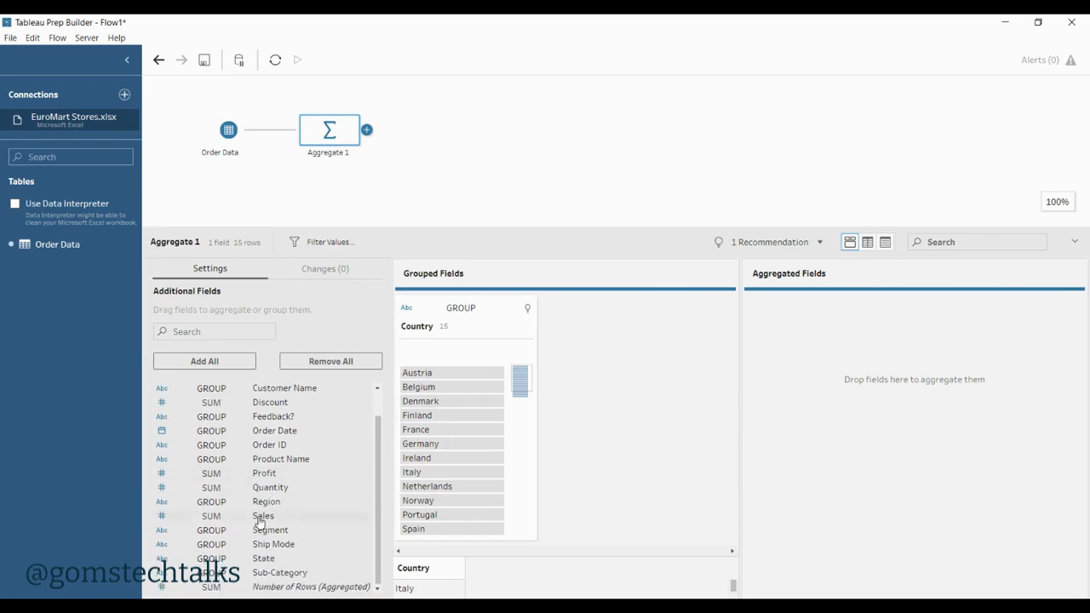
left_click_drag(255, 517, 820, 362)
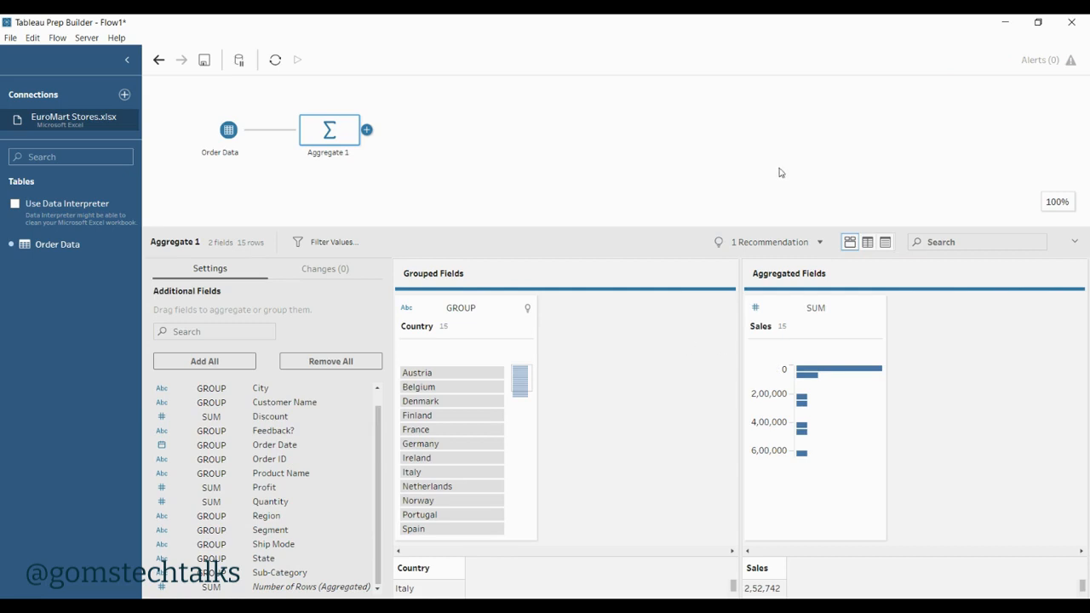
Step: Examine the summed sales for Italy, Denmark and Portugal in the data grid, and return to the profile view
left_click(869, 246)
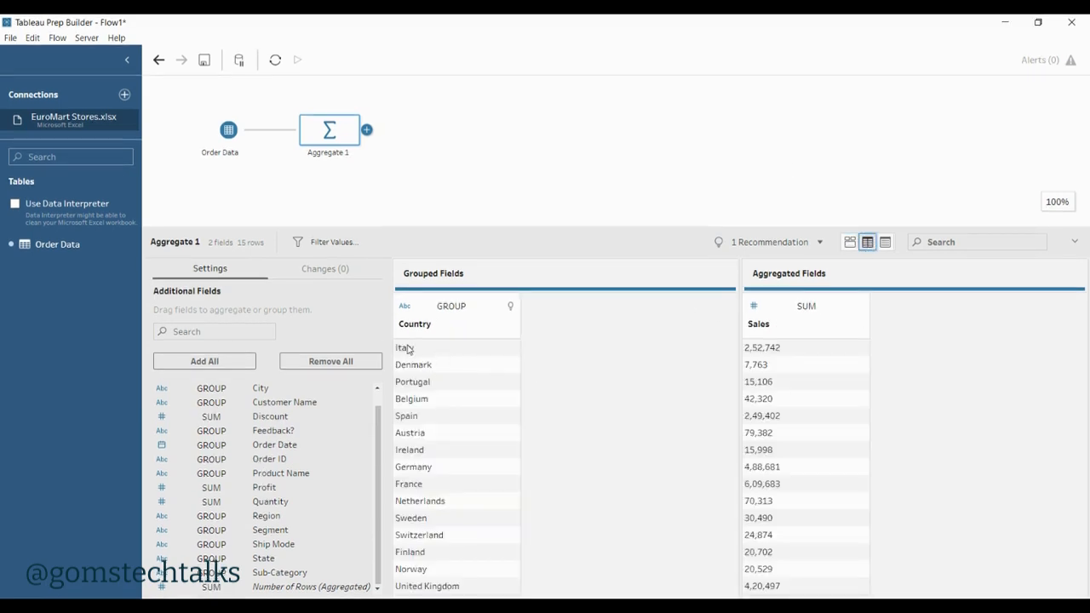
left_click(408, 349)
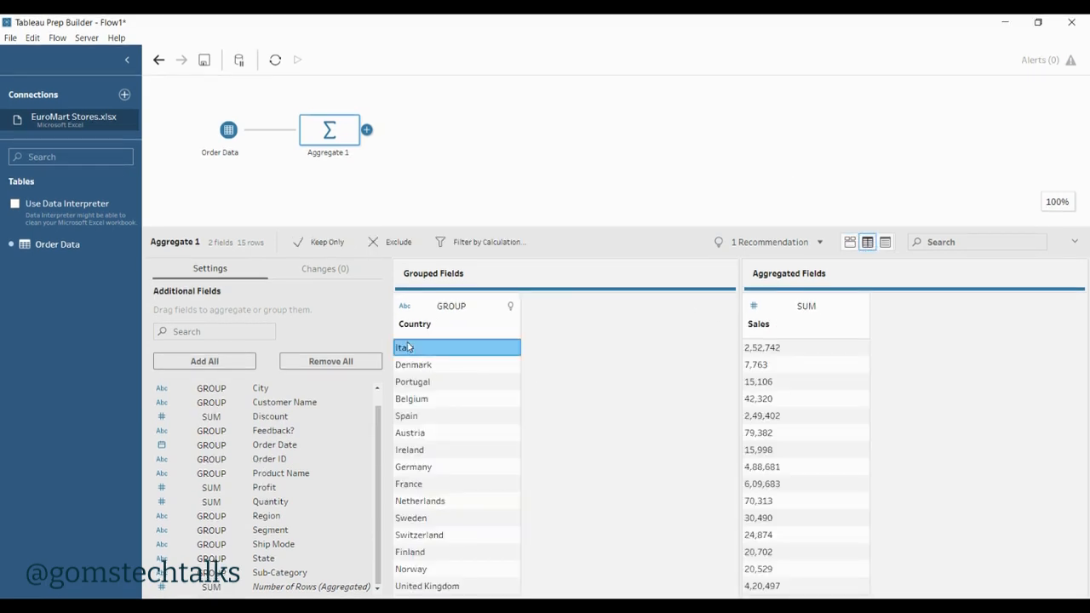
left_click(767, 351)
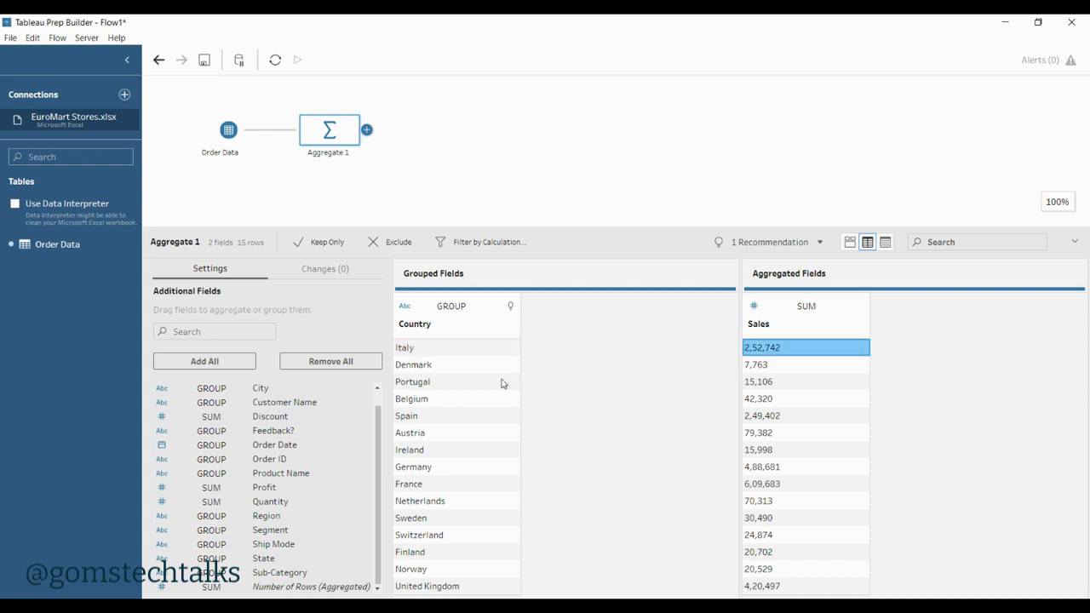
left_click(412, 364)
left_click(839, 366)
left_click(463, 384)
left_click(779, 381)
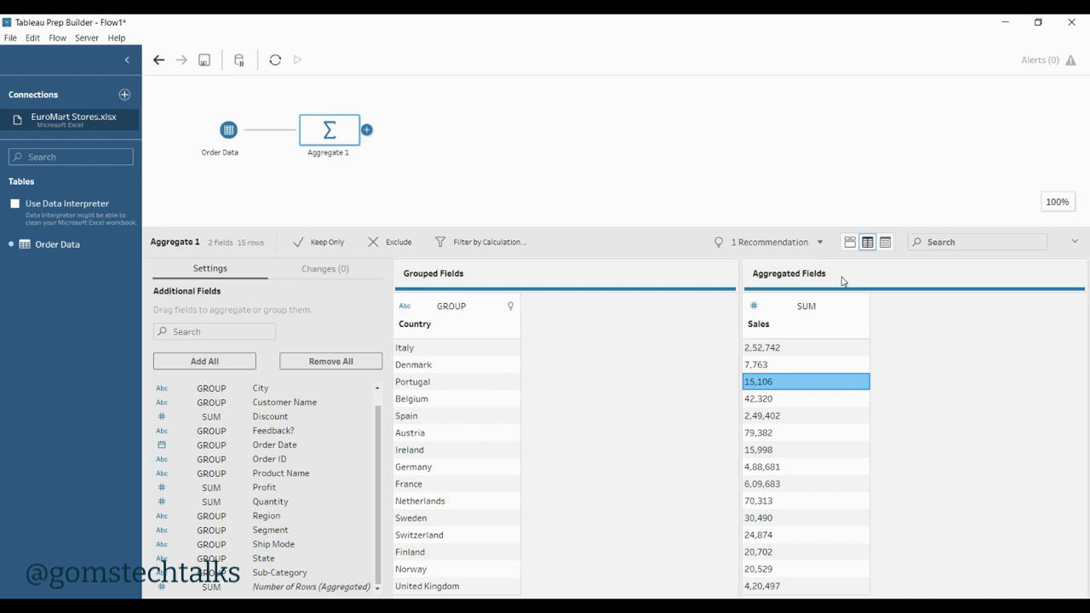
left_click(850, 242)
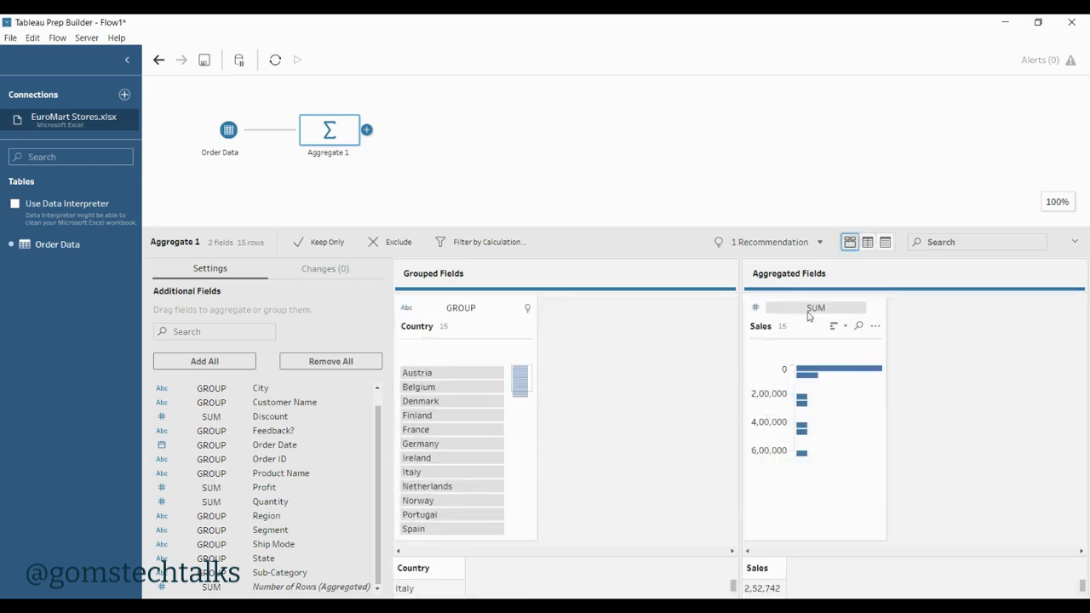
Step: Change the Sales aggregation to Average and check the per-country values in the data grid
left_click(844, 308)
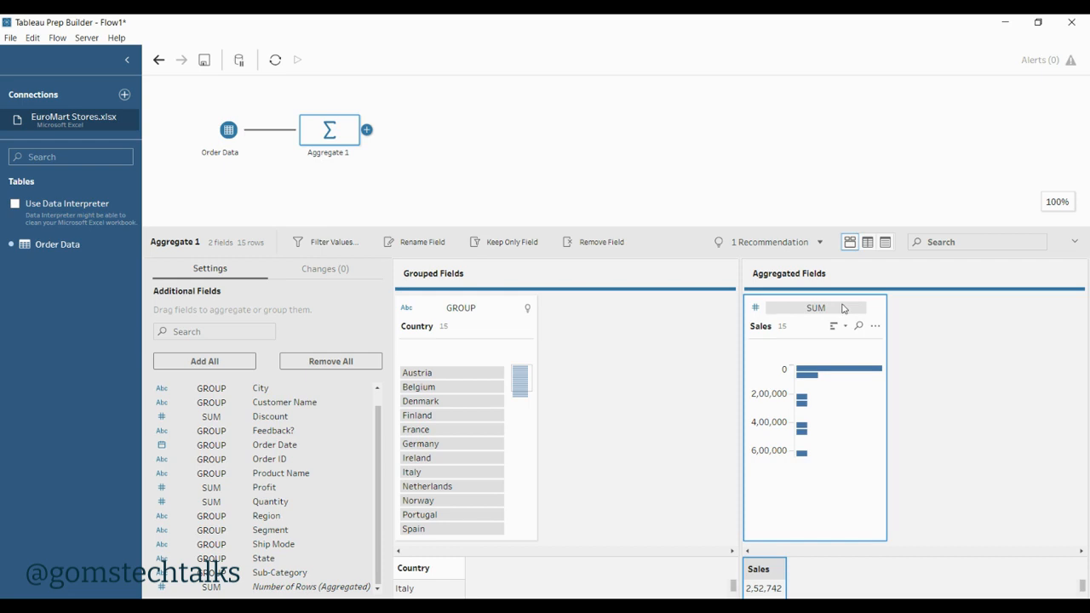
left_click(828, 309)
left_click(825, 311)
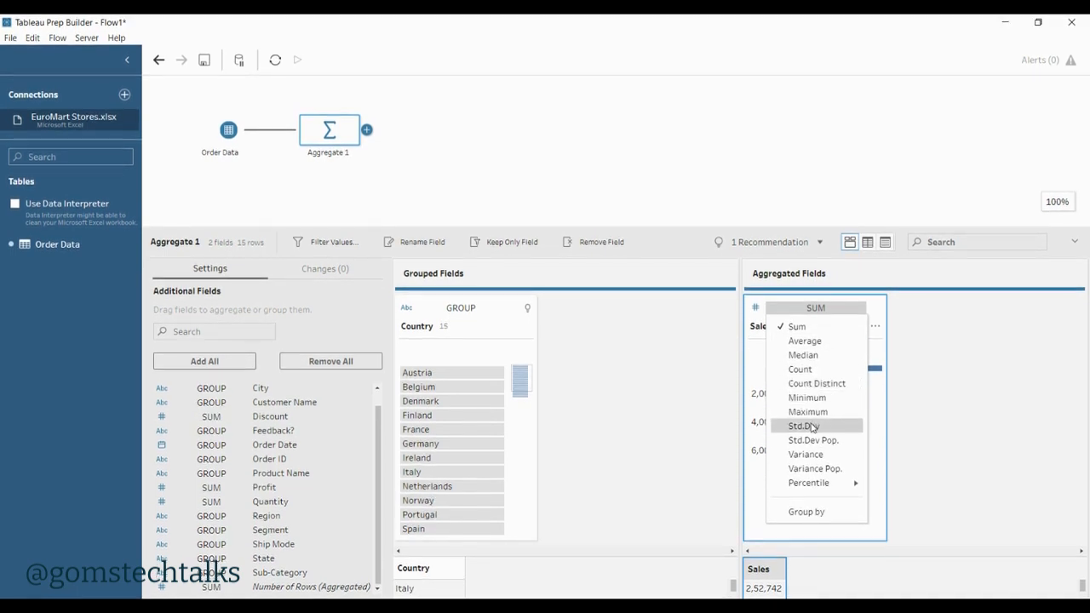
mouse_move(825, 484)
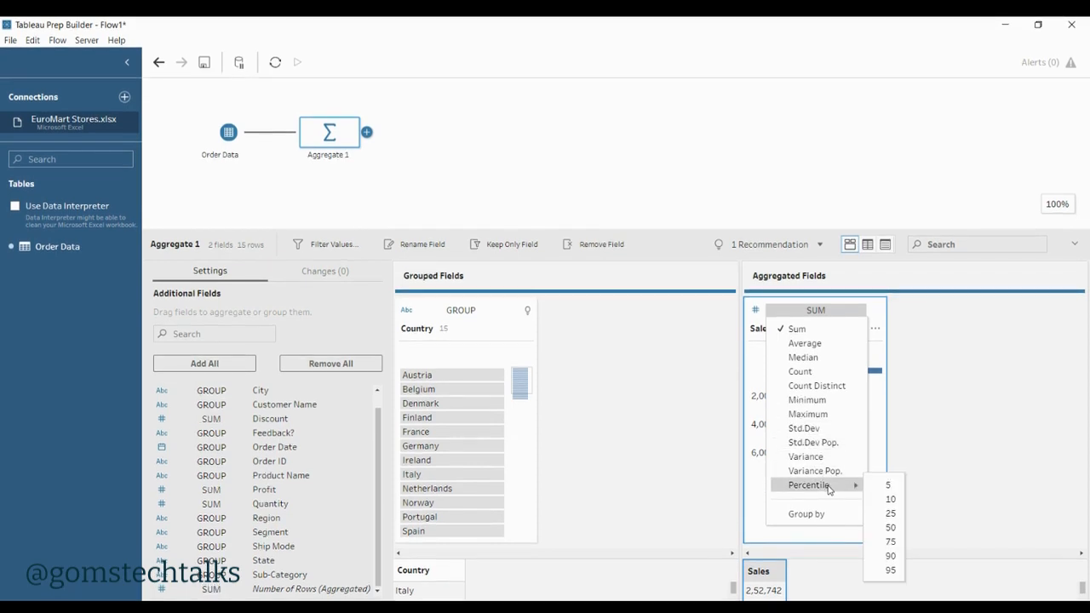
left_click(815, 344)
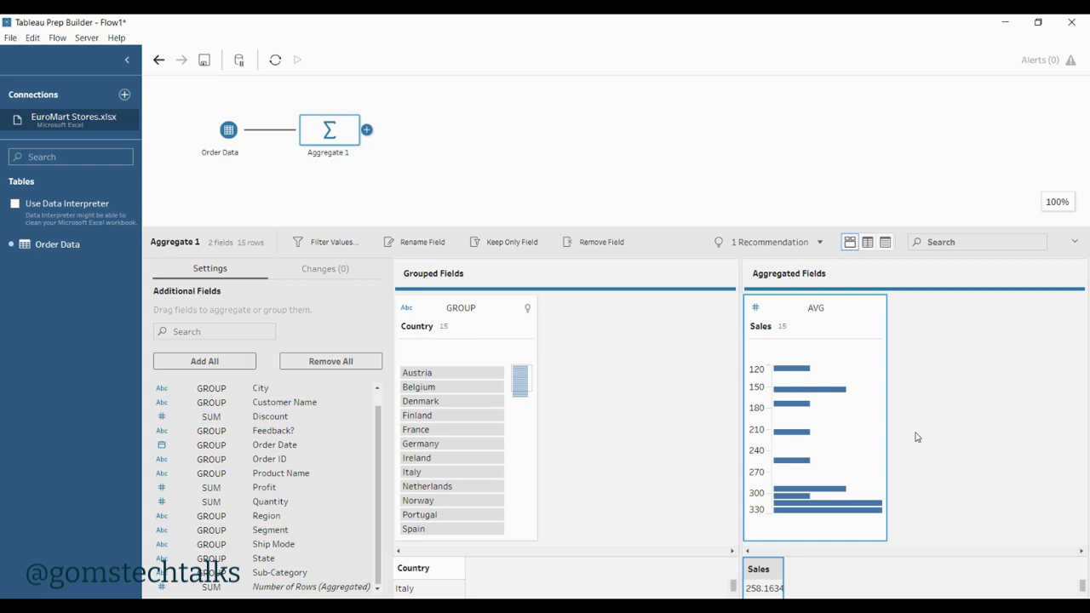
left_click(868, 242)
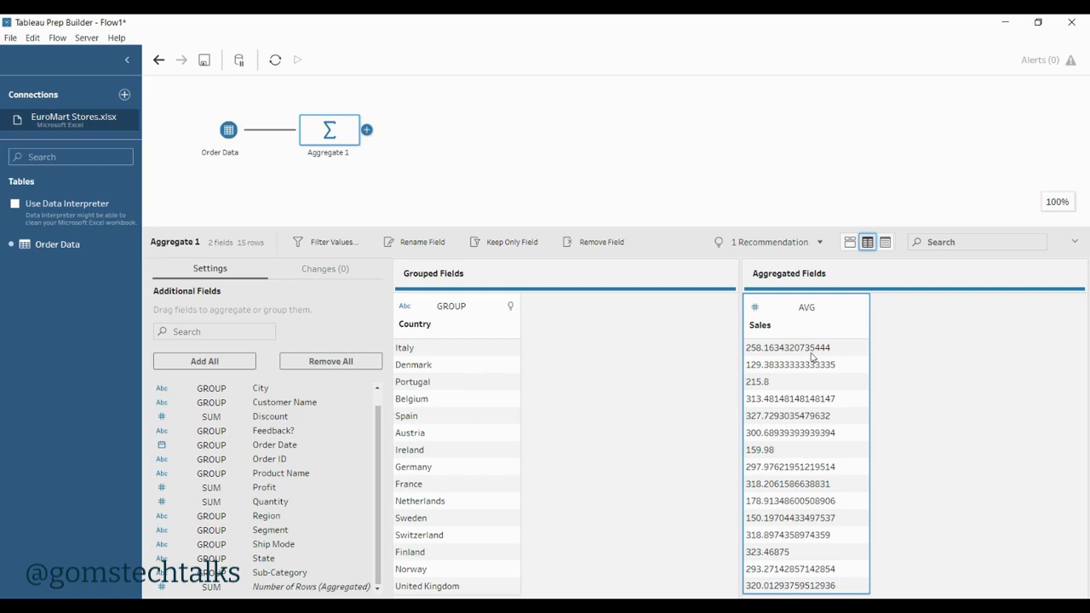
left_click(850, 243)
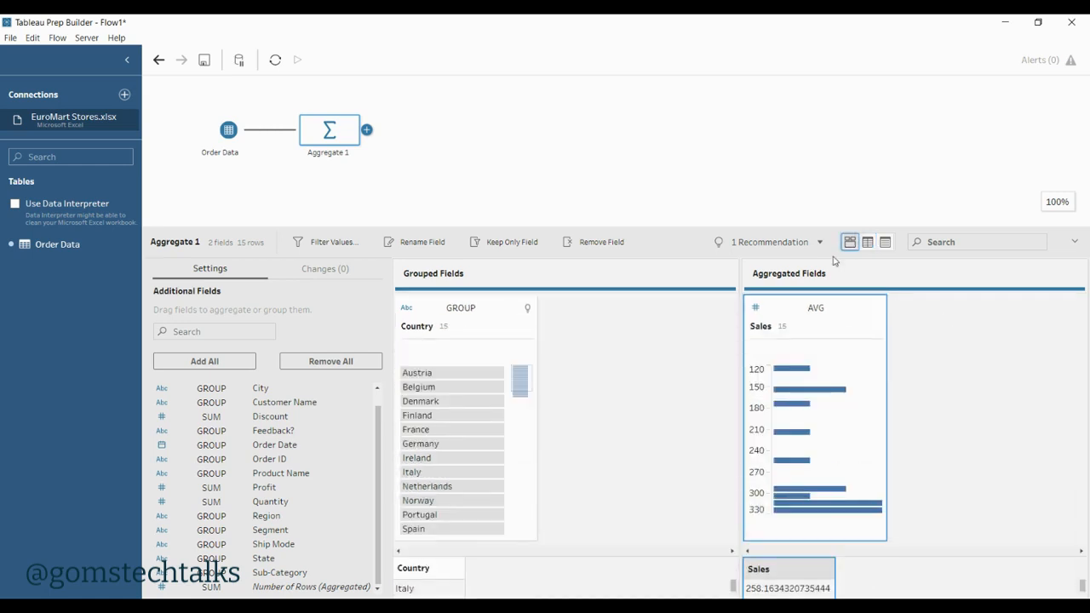
Step: Set the Sales aggregation back to Sum
left_click(816, 308)
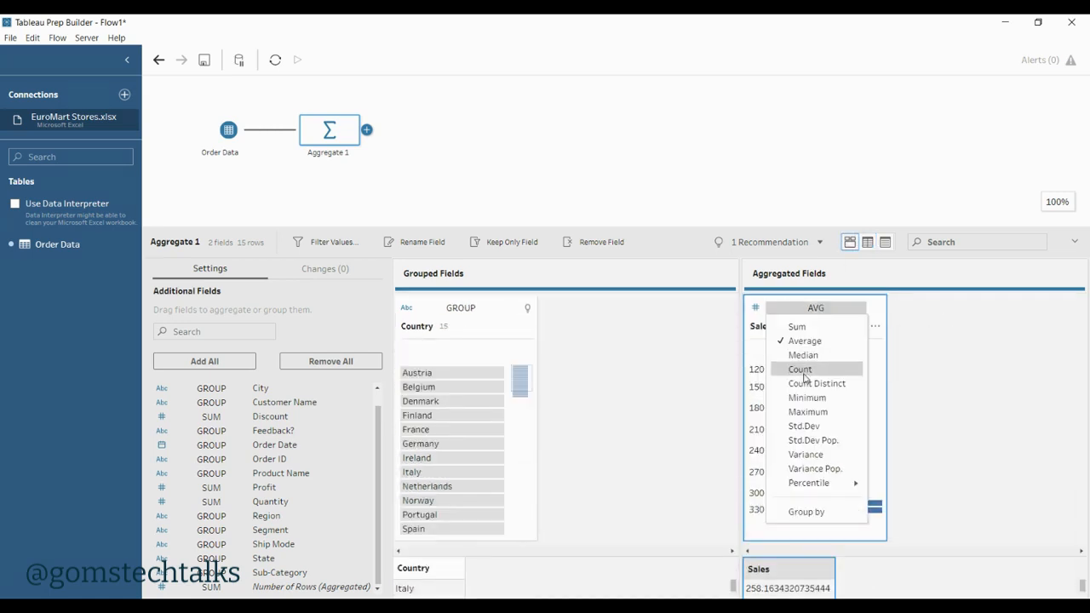
mouse_move(840, 492)
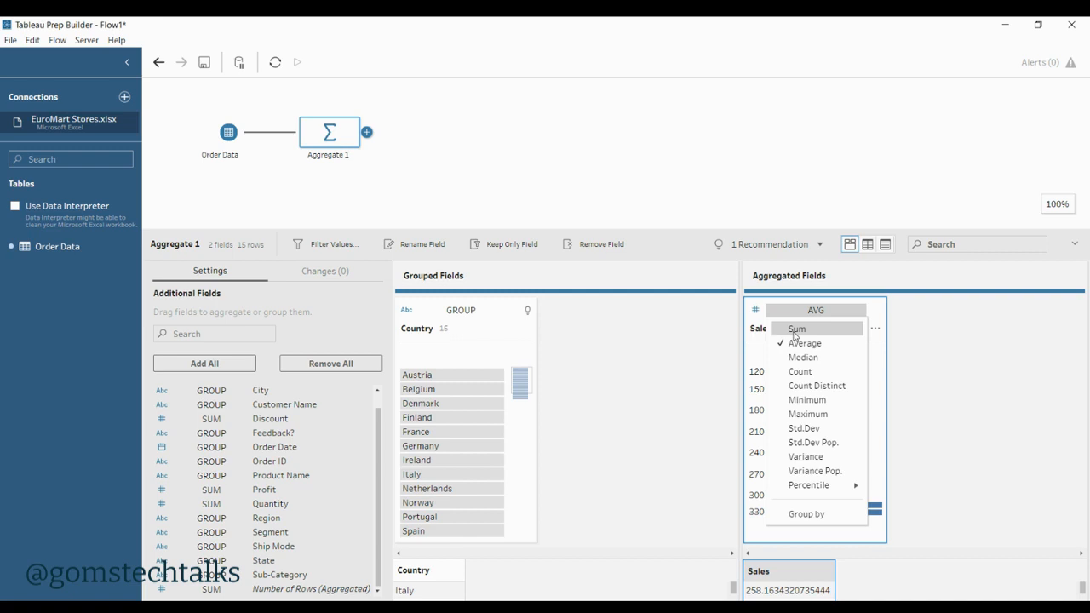
left_click(795, 332)
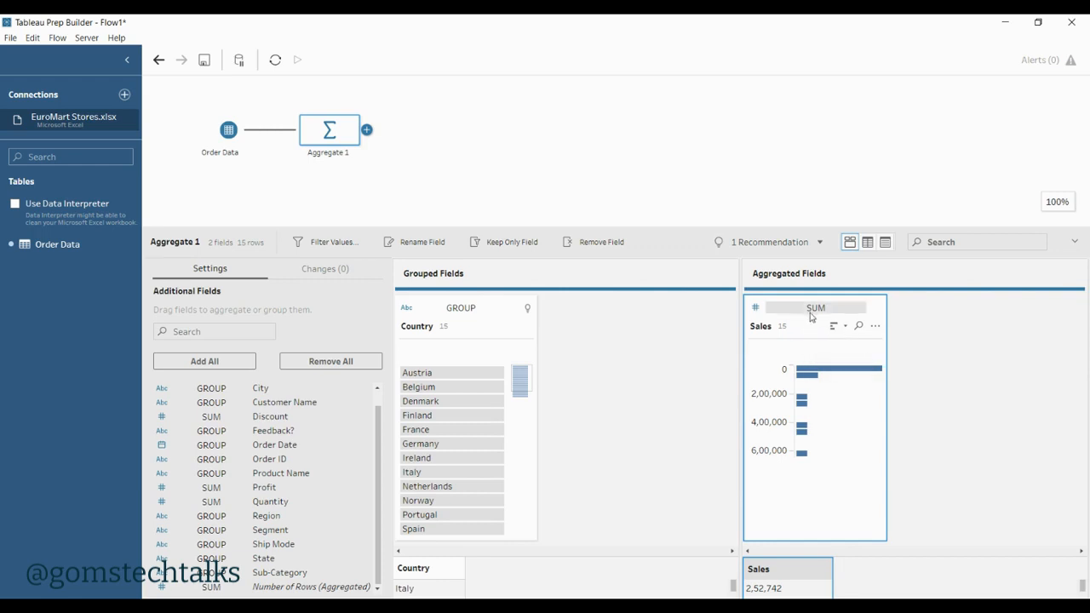
Step: Change the Sales aggregation to Count and check the per-country counts in the data grid
left_click(813, 312)
left_click(807, 369)
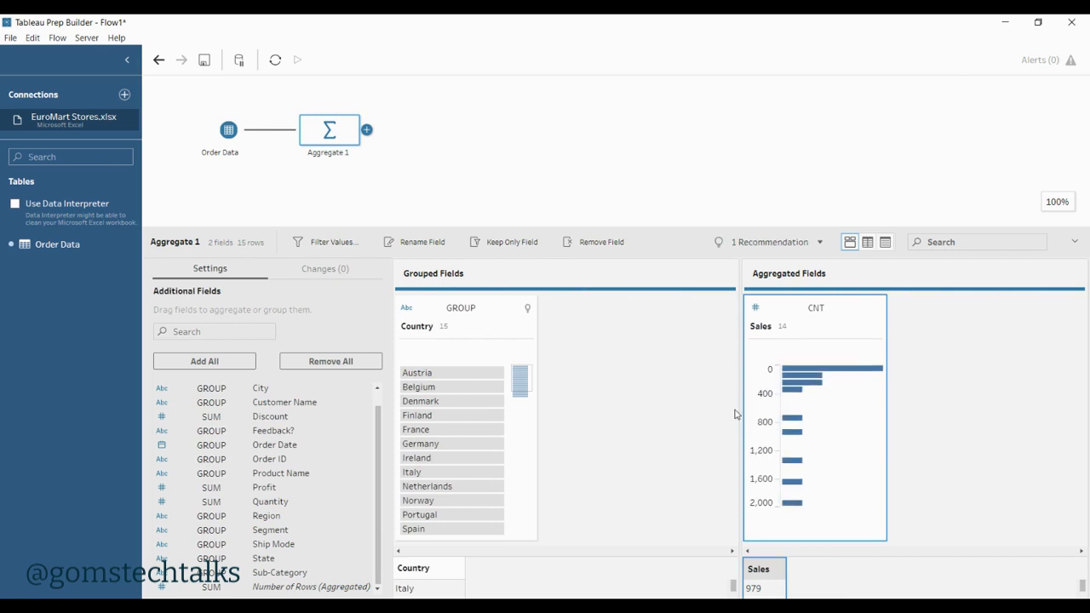
left_click(868, 242)
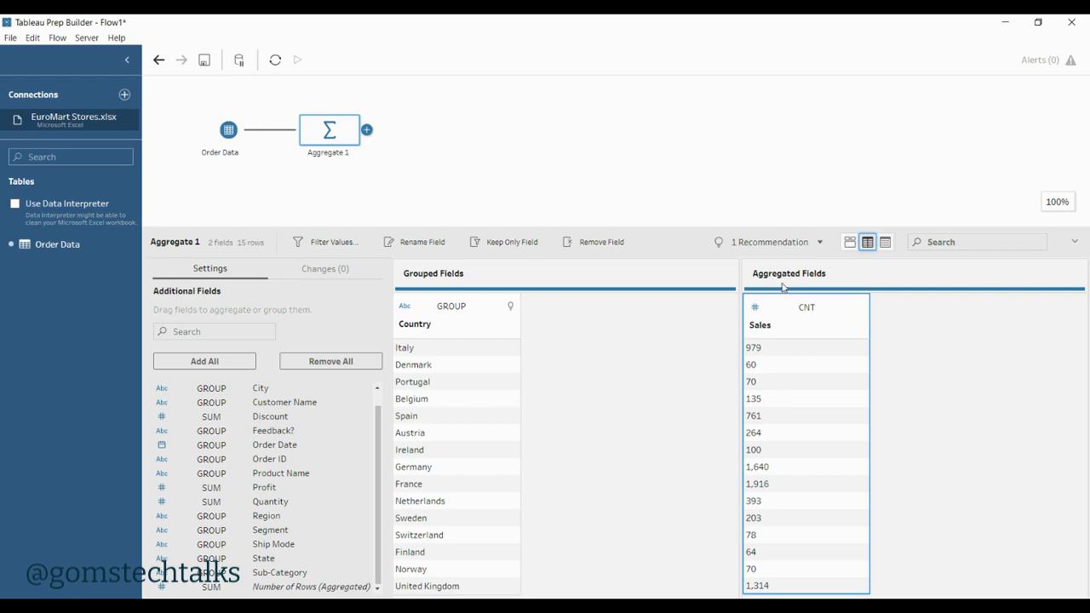
left_click(850, 242)
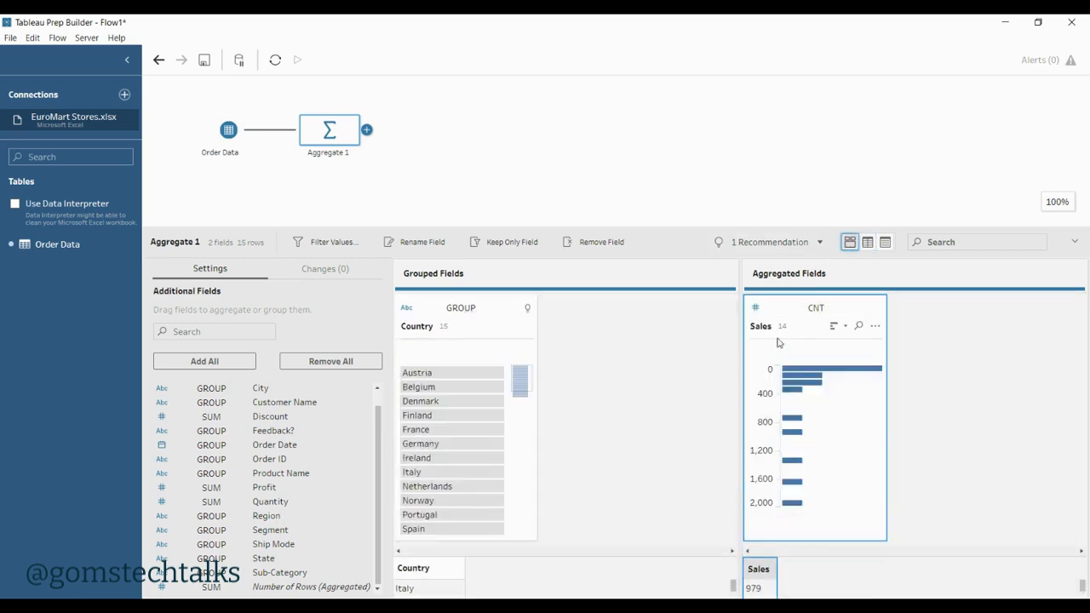
Step: Change the Sales aggregation to Count Distinct and check the per-country results in the data grid
left_click(819, 307)
left_click(811, 390)
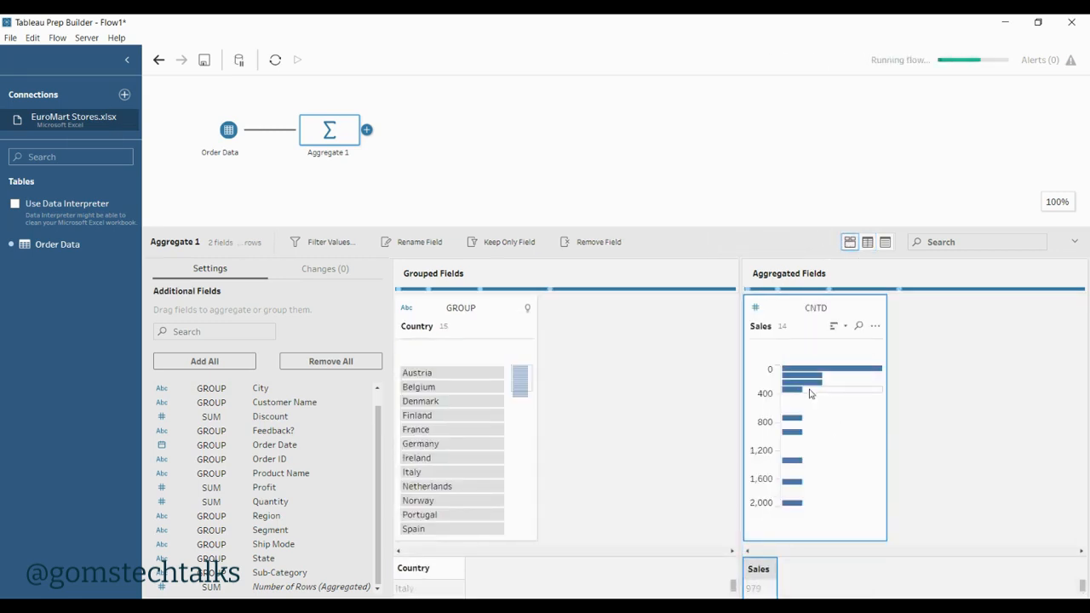
mouse_move(817, 506)
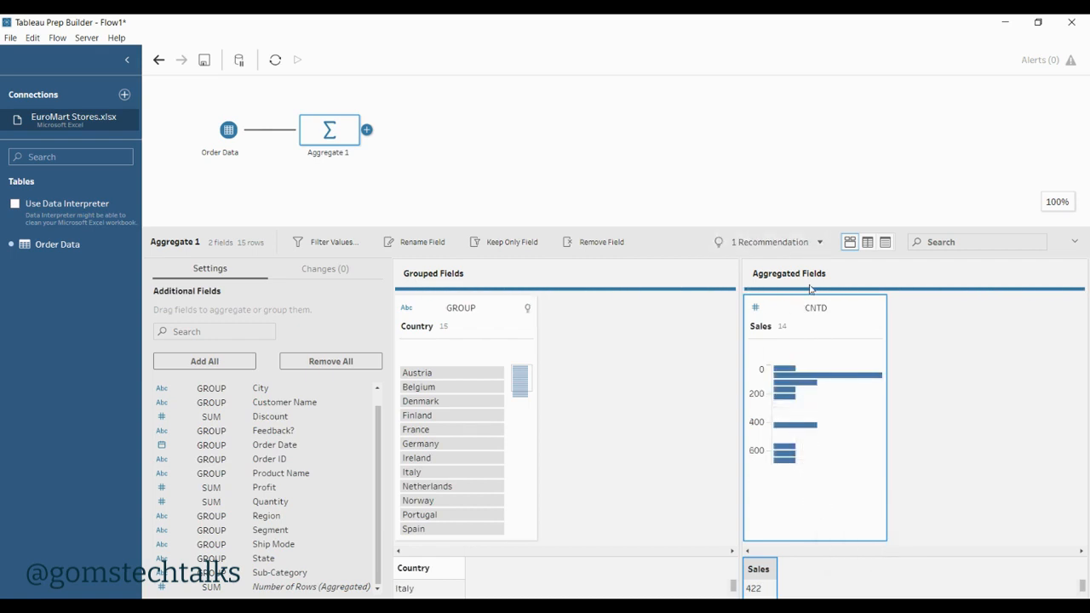
left_click(868, 242)
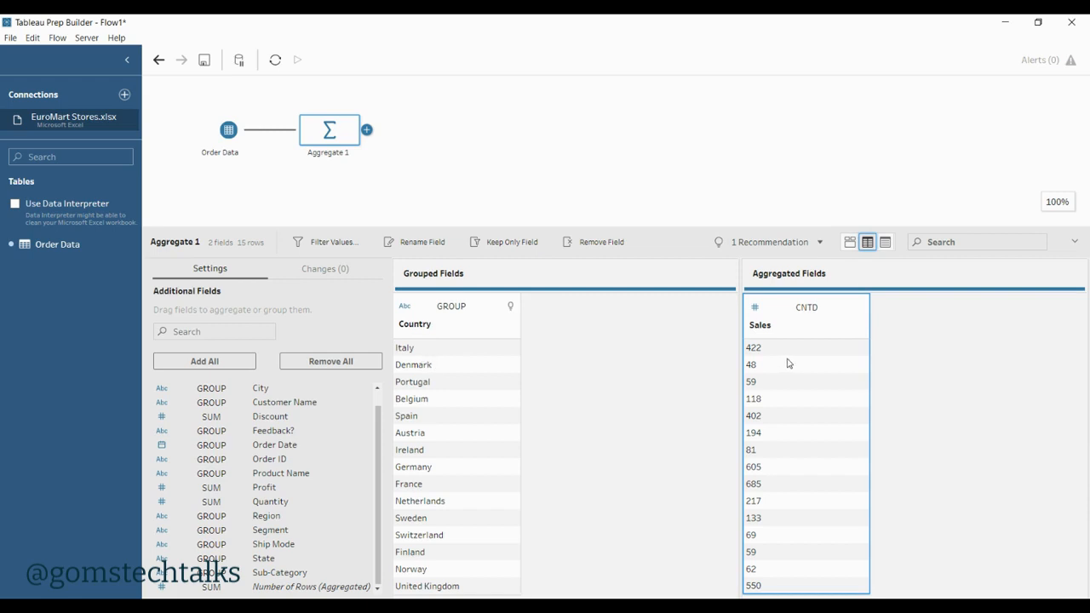
left_click(851, 243)
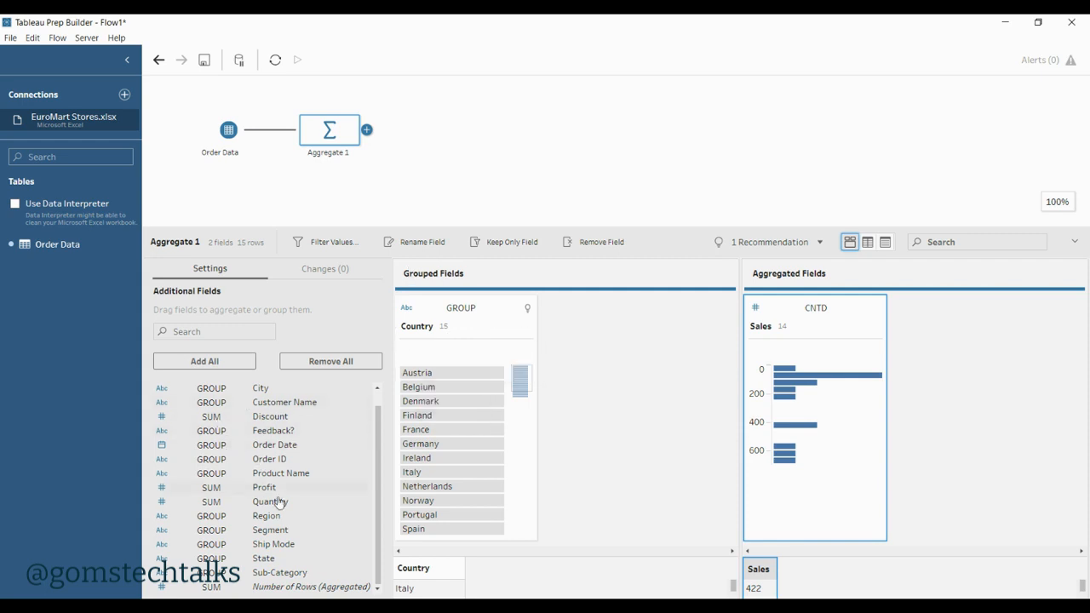
Step: Add Region as a second grouped field beside Country
scroll(307, 524, "up", 1)
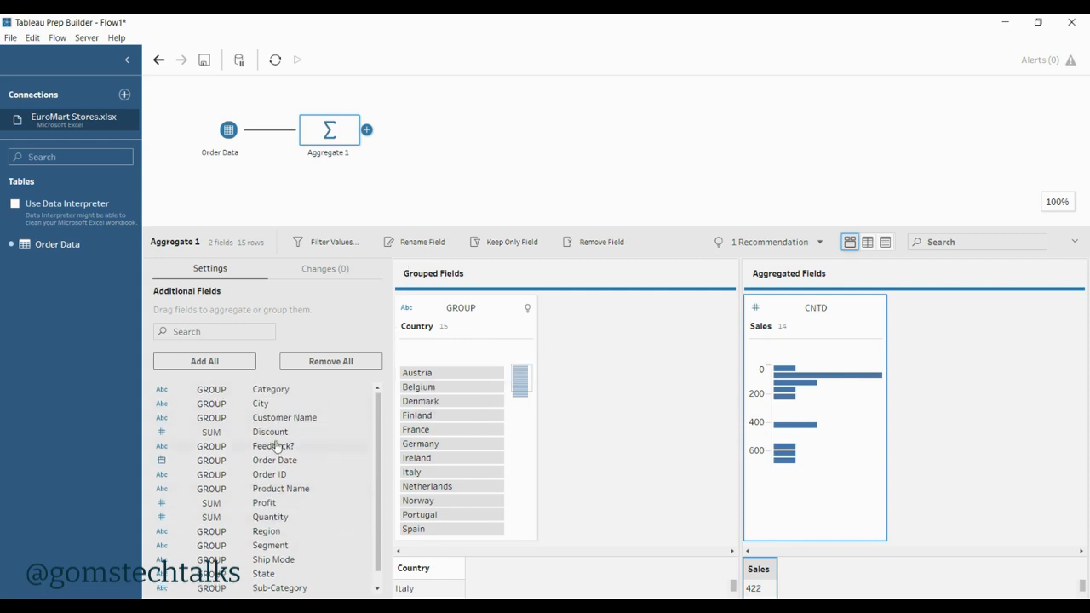
scroll(274, 503, "down", 1)
left_click_drag(264, 517, 563, 503)
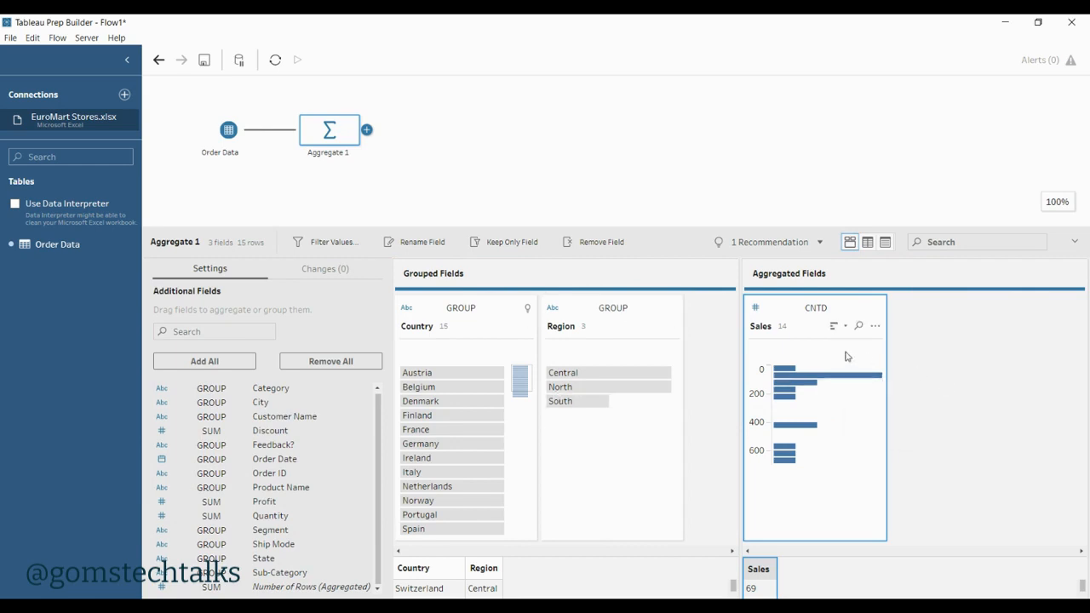
Step: Set the Sales aggregation to Sum and add Profit as a second summed aggregated field
left_click(820, 311)
left_click(813, 327)
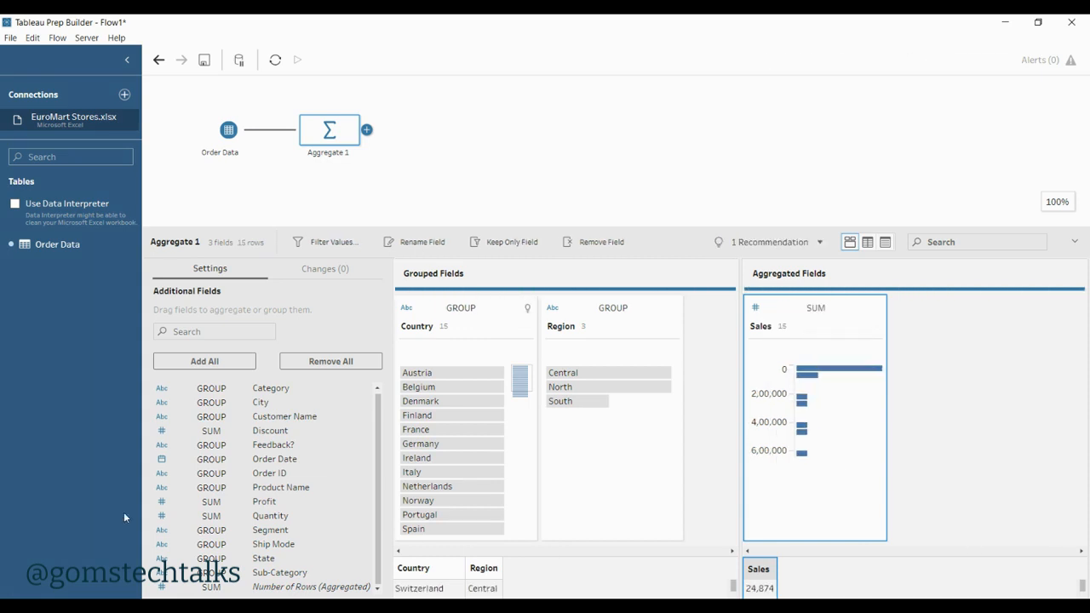
left_click_drag(275, 504, 888, 338)
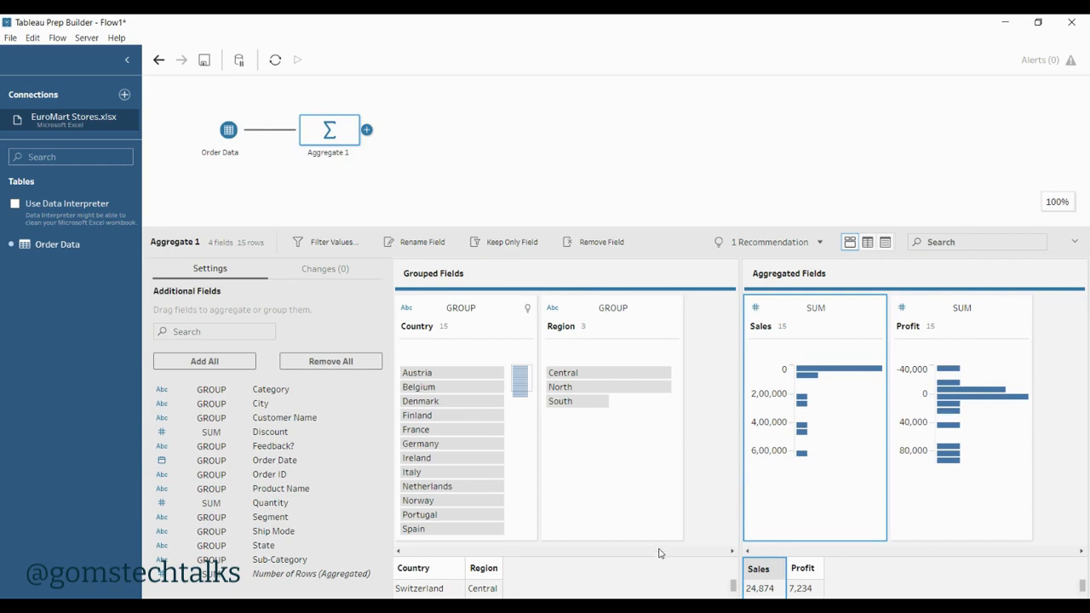
Step: Examine the summed sales and profit by country and region in the data grid, and return to the profile view
left_click(868, 242)
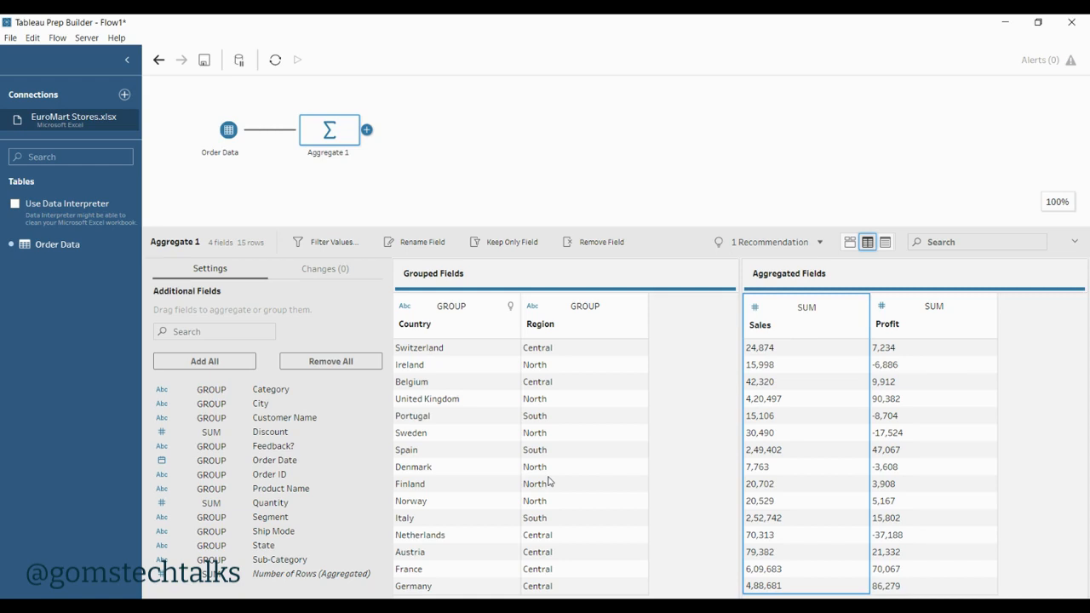
left_click(851, 242)
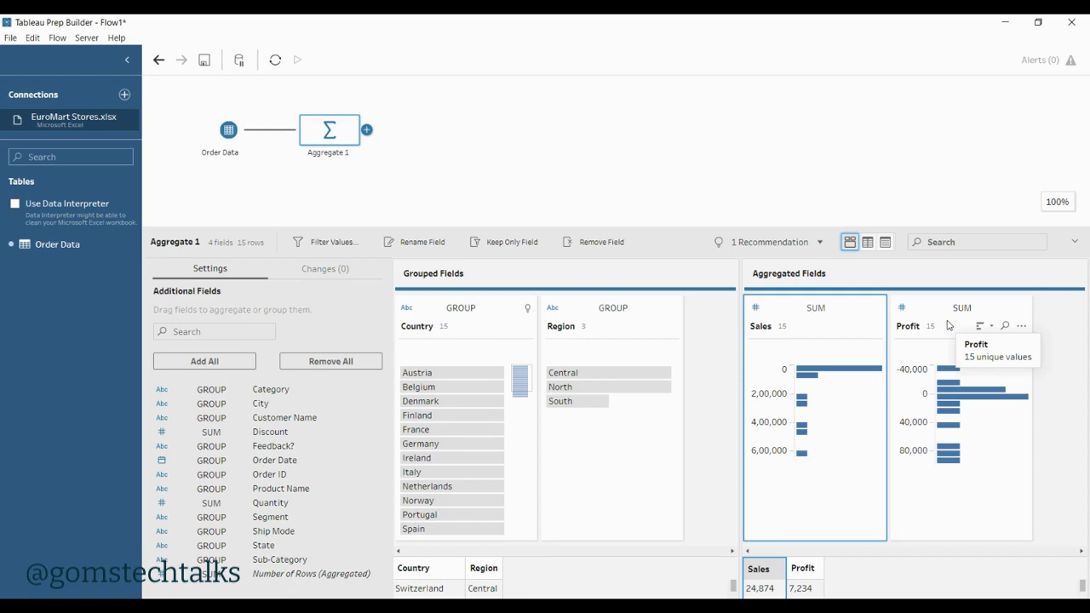
Step: Add an Output step after the Aggregate 1 step and have it save the result to a file
left_click(367, 129)
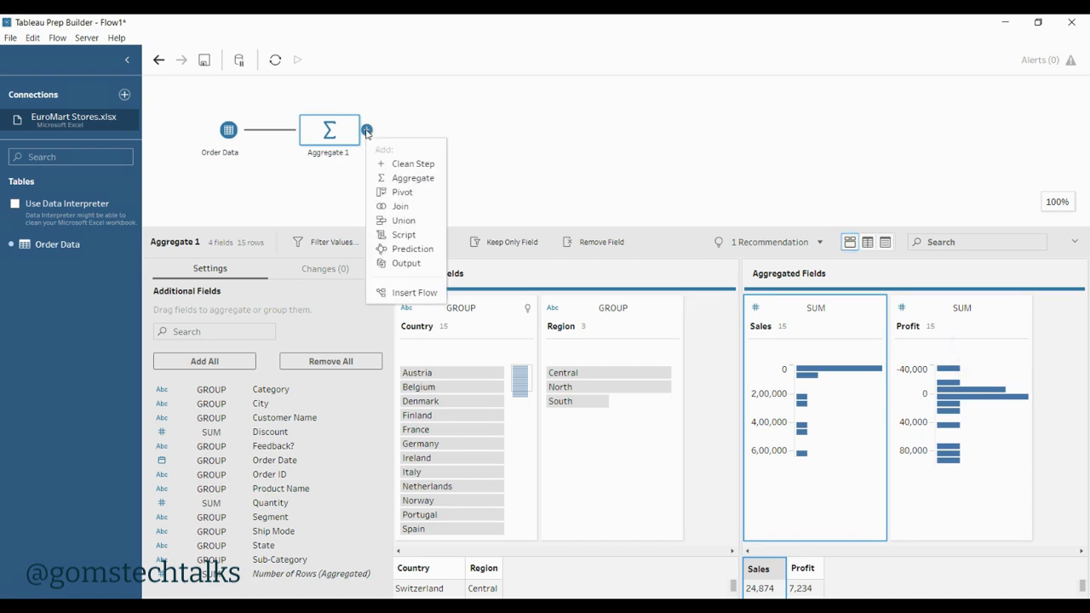
left_click(405, 264)
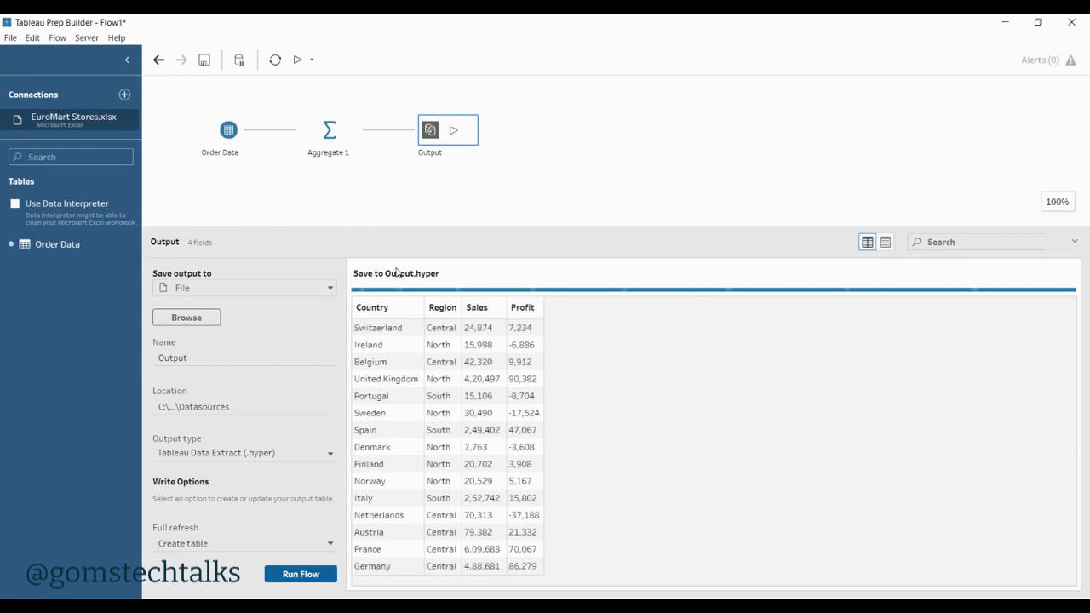
left_click(268, 289)
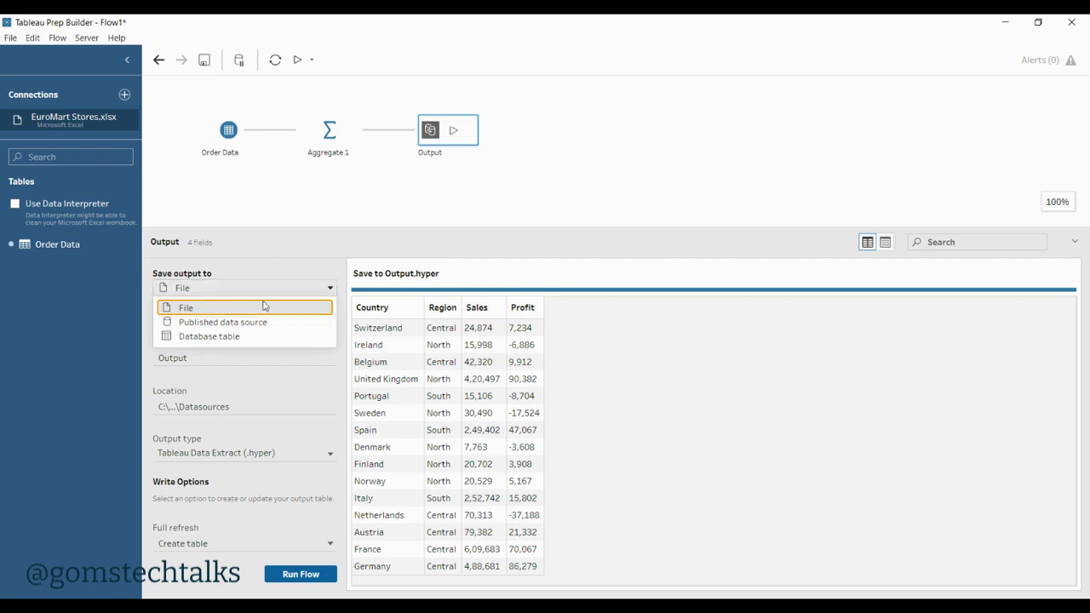
left_click(261, 310)
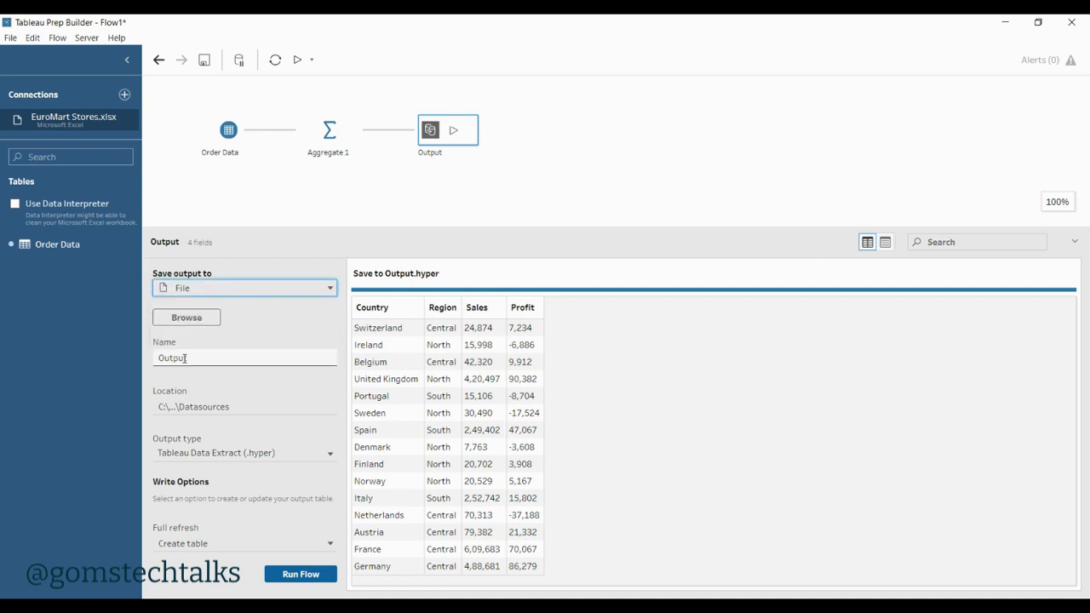
Step: Set the output file's save location to the F:\youtube\Tableau Prep Builder folder, keeping the file name Output
left_click(187, 318)
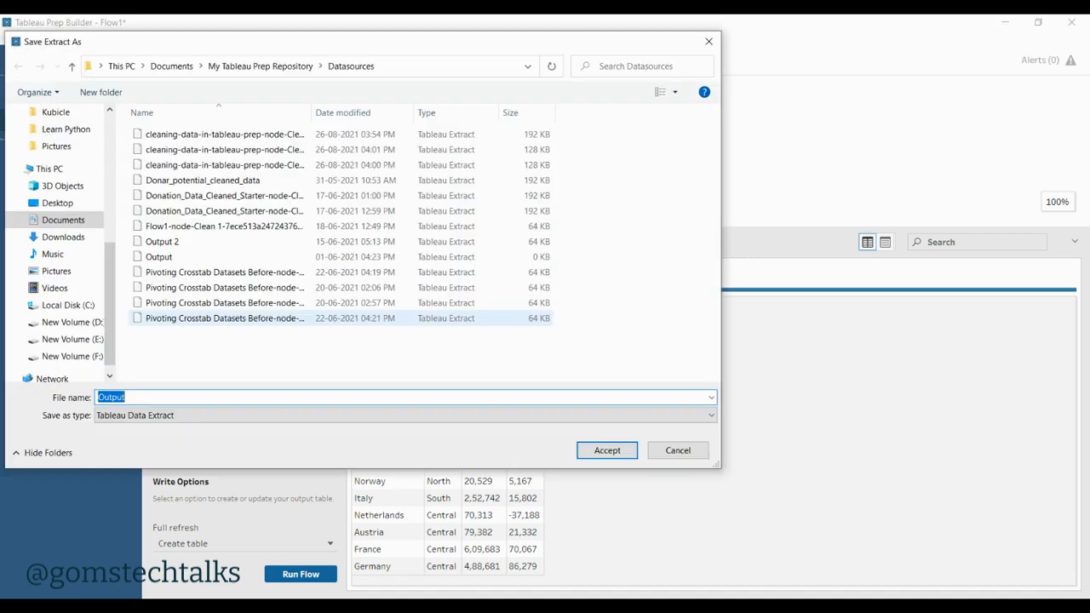
left_click(85, 358)
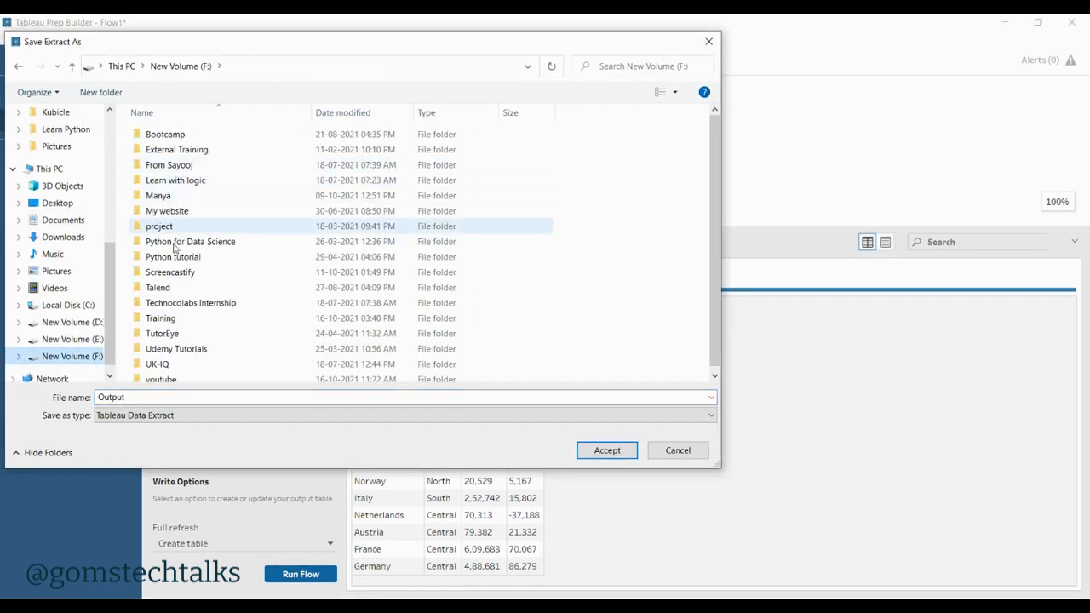
double_click(170, 375)
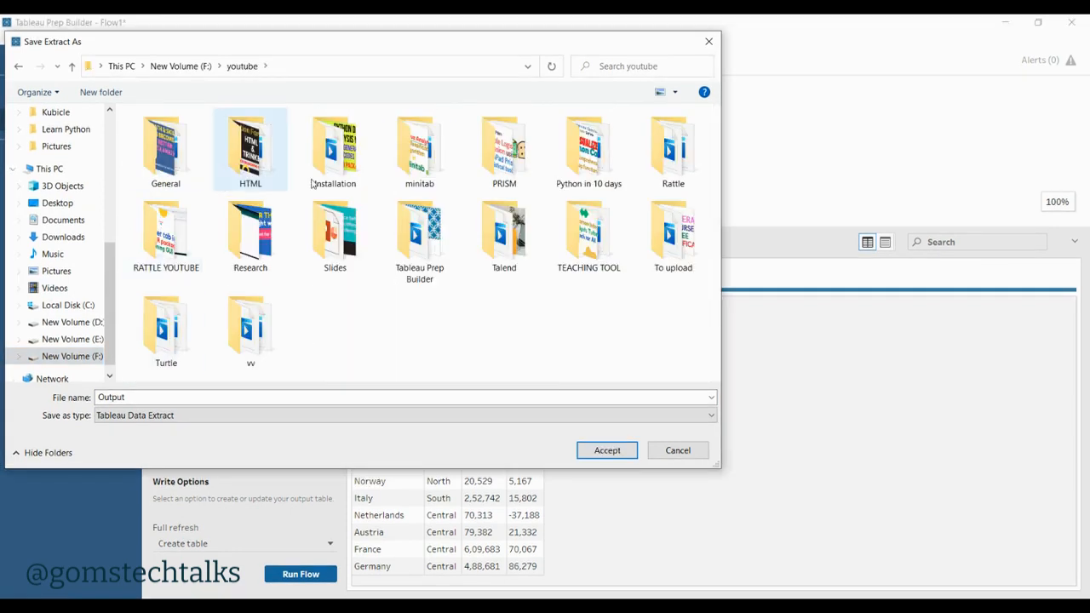
double_click(438, 247)
left_click(605, 453)
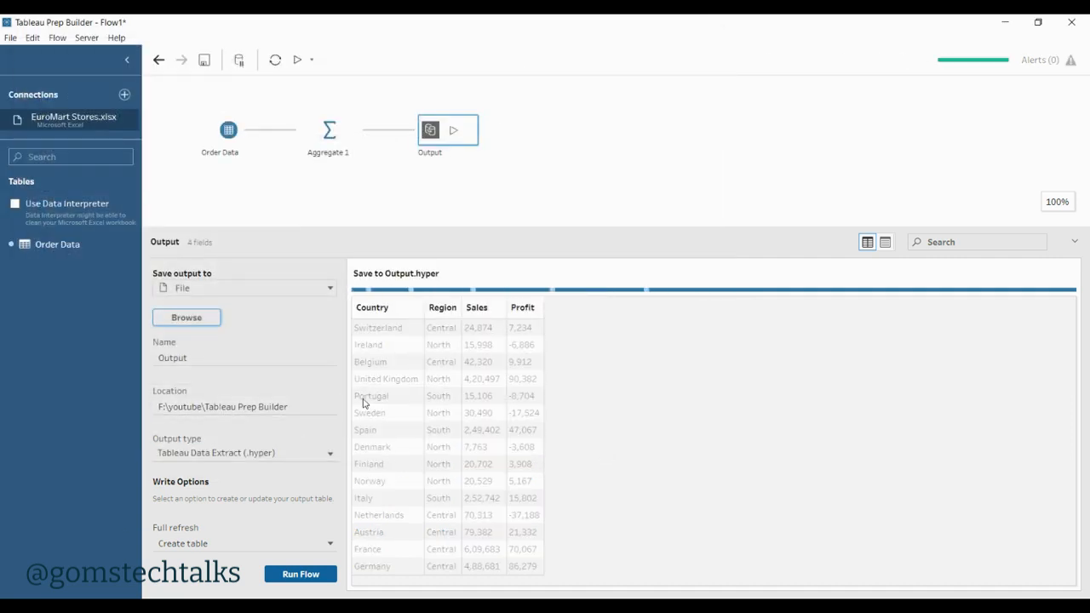
Step: Set the output type to Microsoft Excel (.xlsx) and create a new worksheet named "aggregate" for it
left_click(313, 454)
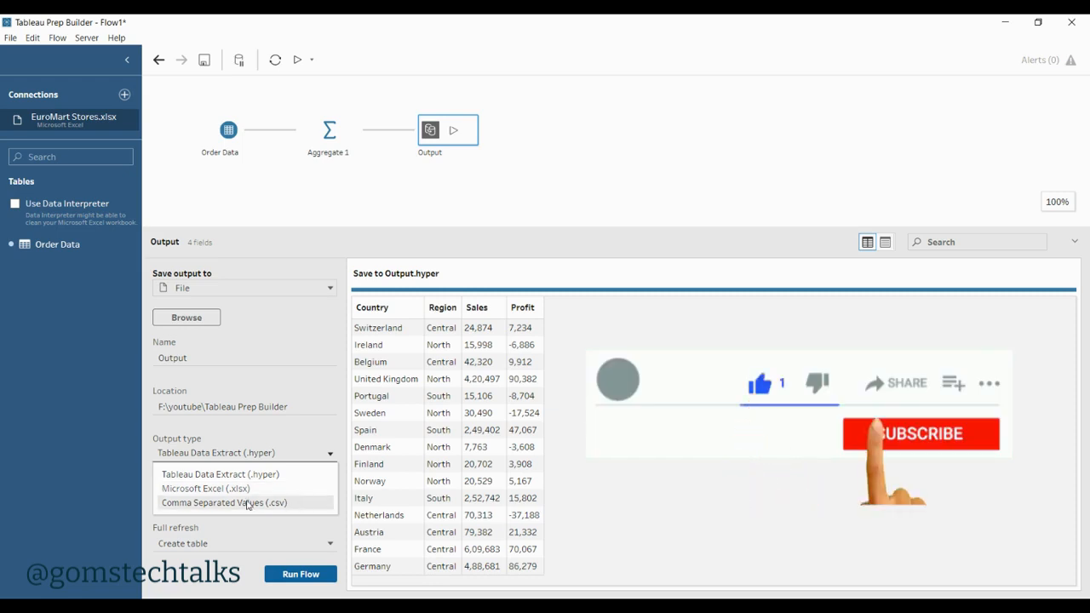
left_click(275, 492)
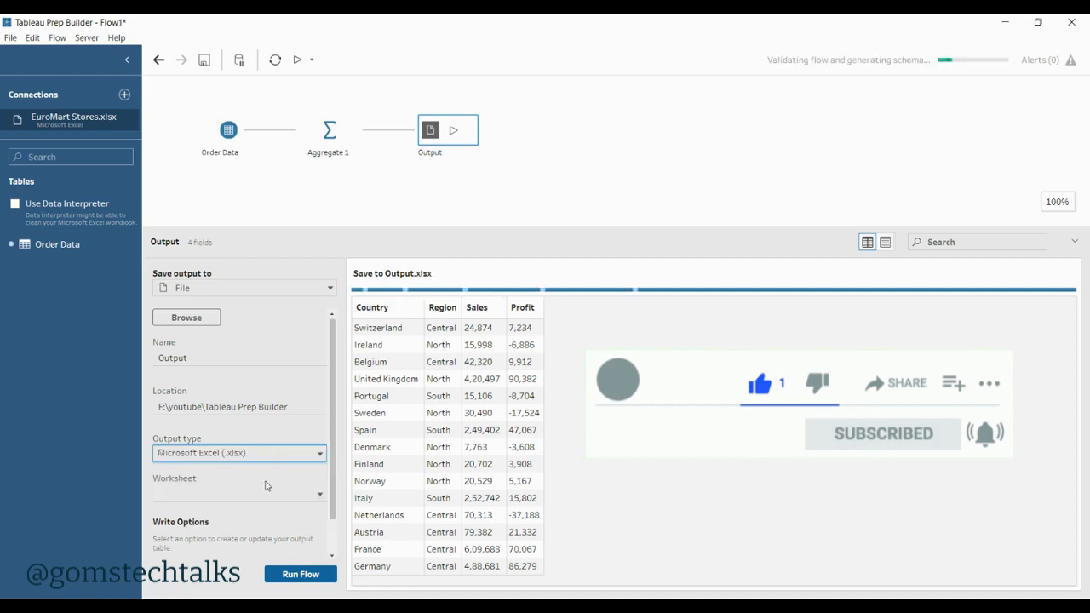
left_click(260, 499)
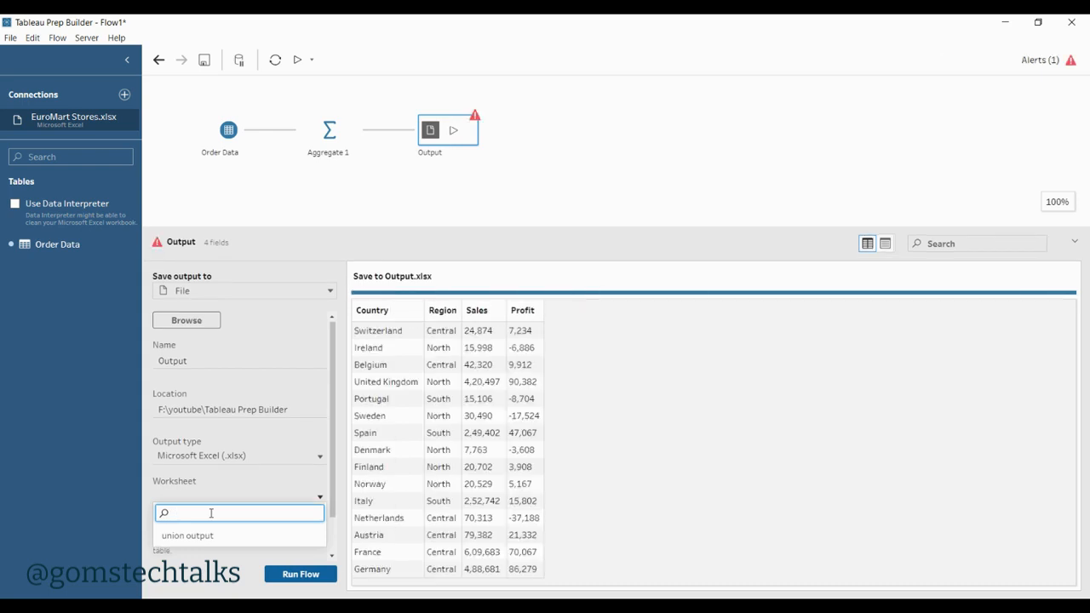
type("ag")
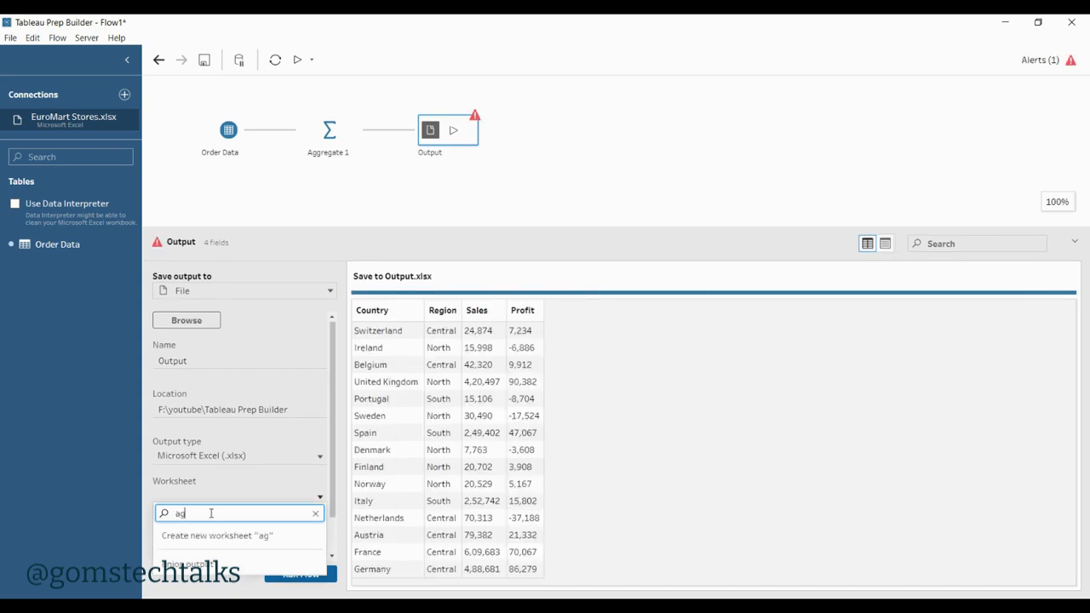
type("gregarte")
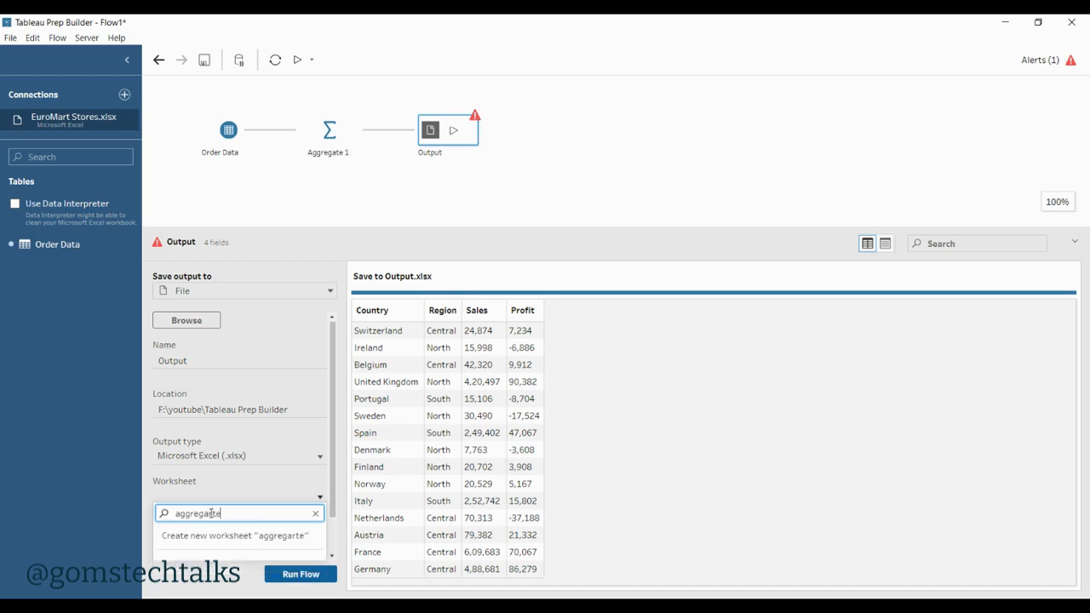
key("BackSpace")
key("BackSpace")
key("BackSpace")
type("te")
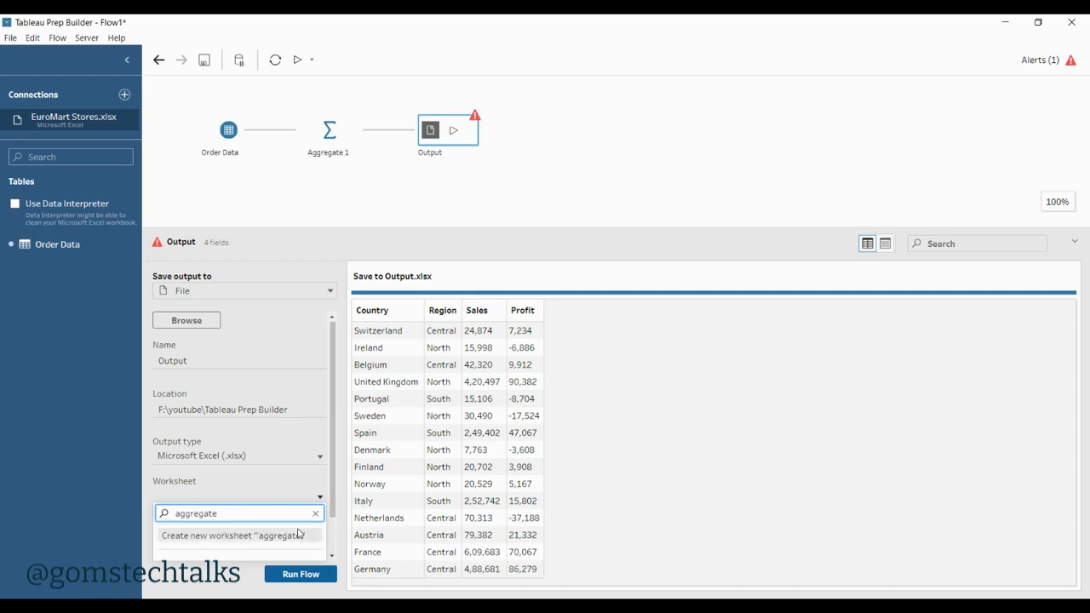
left_click(224, 537)
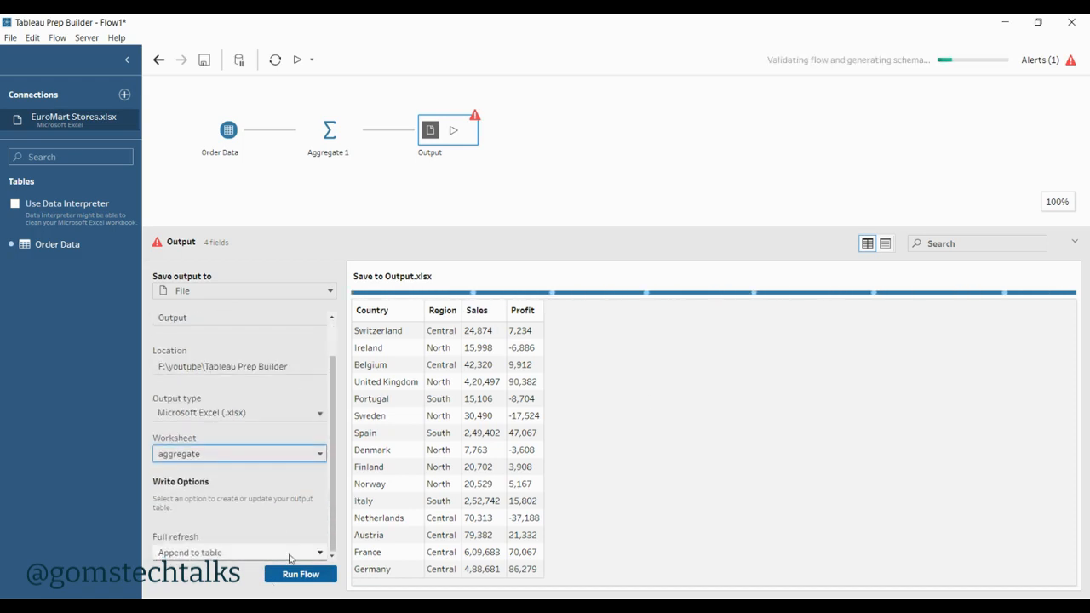
Step: Set the full refresh write option to Create table and run the flow, replacing the existing output
left_click(290, 556)
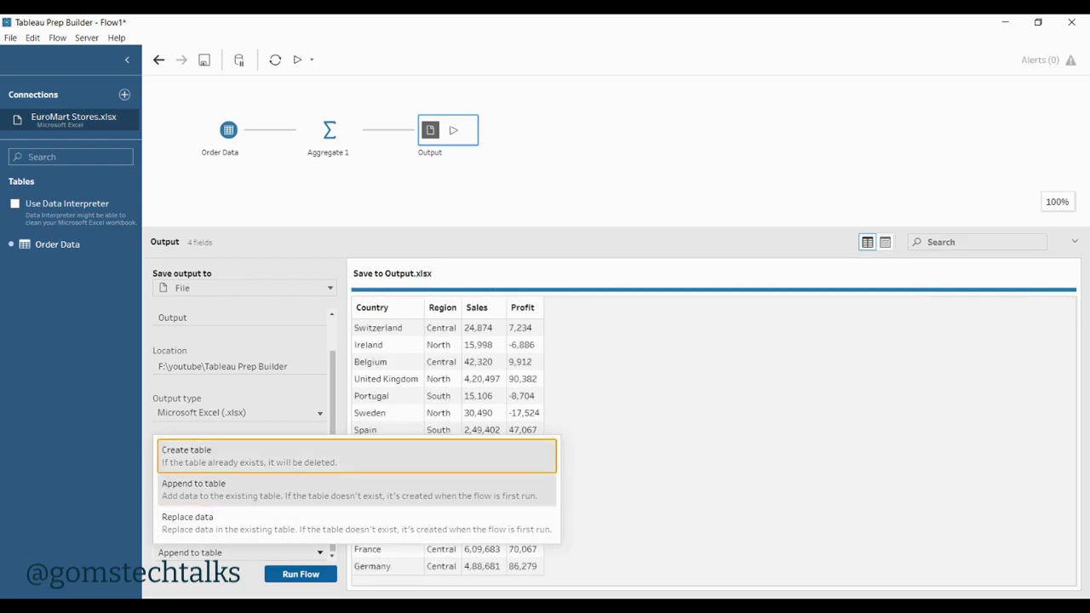
left_click(290, 466)
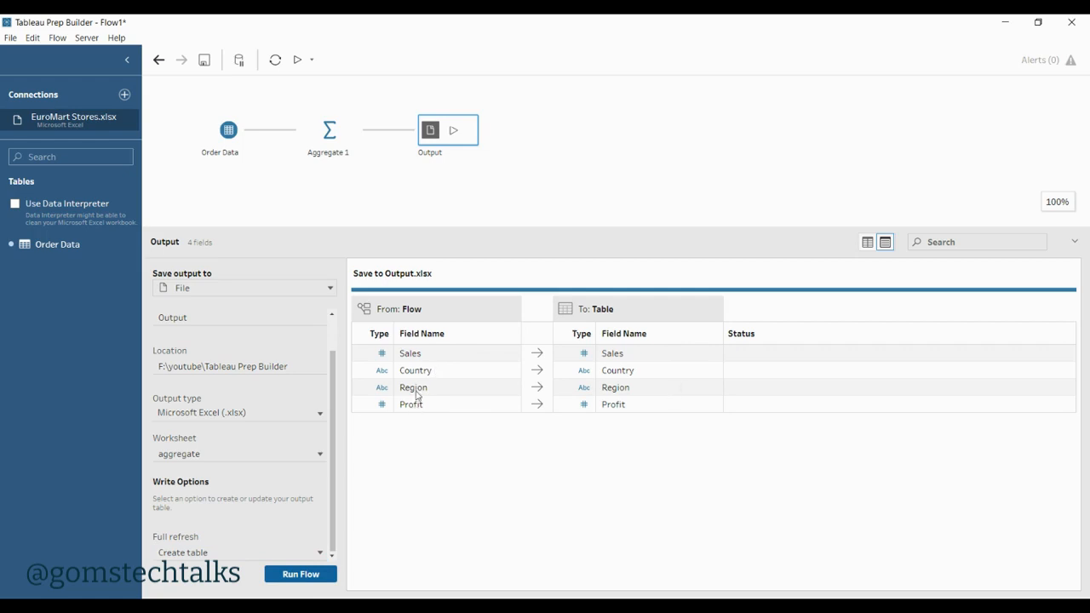
left_click(313, 577)
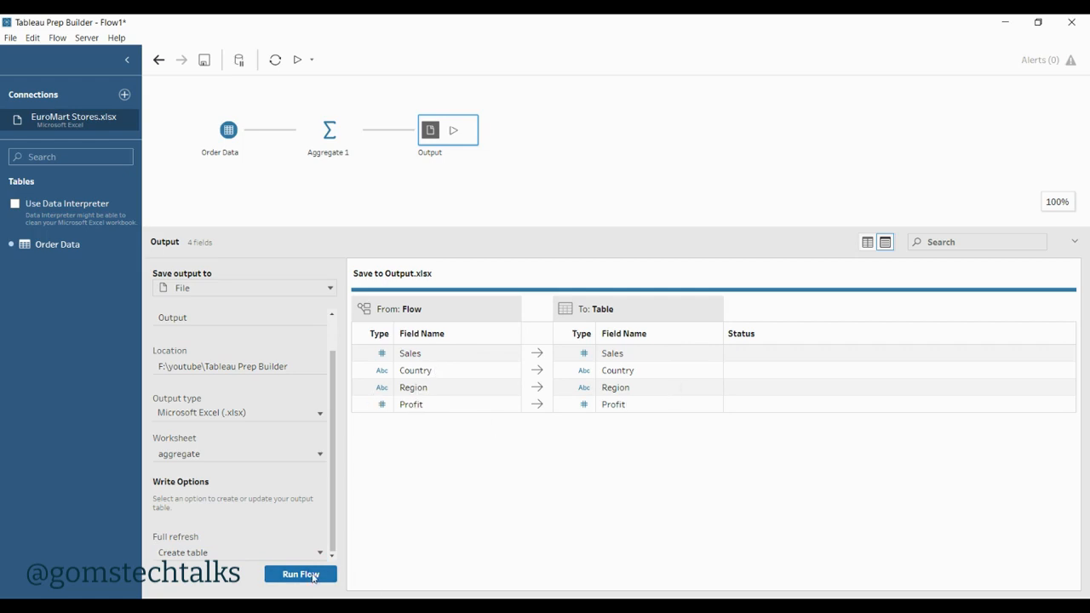
left_click(321, 574)
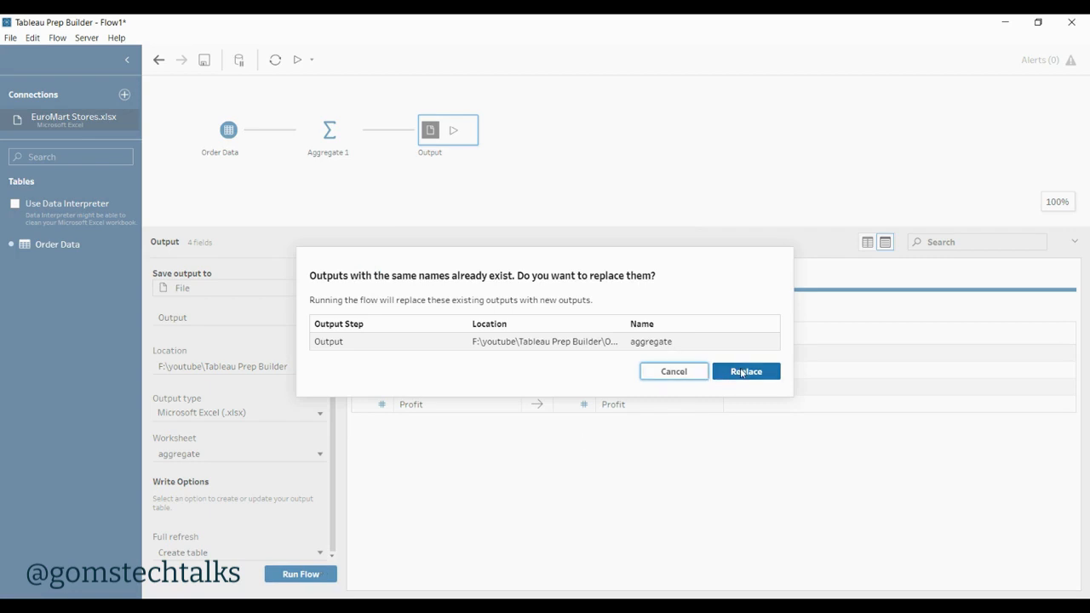
left_click(743, 371)
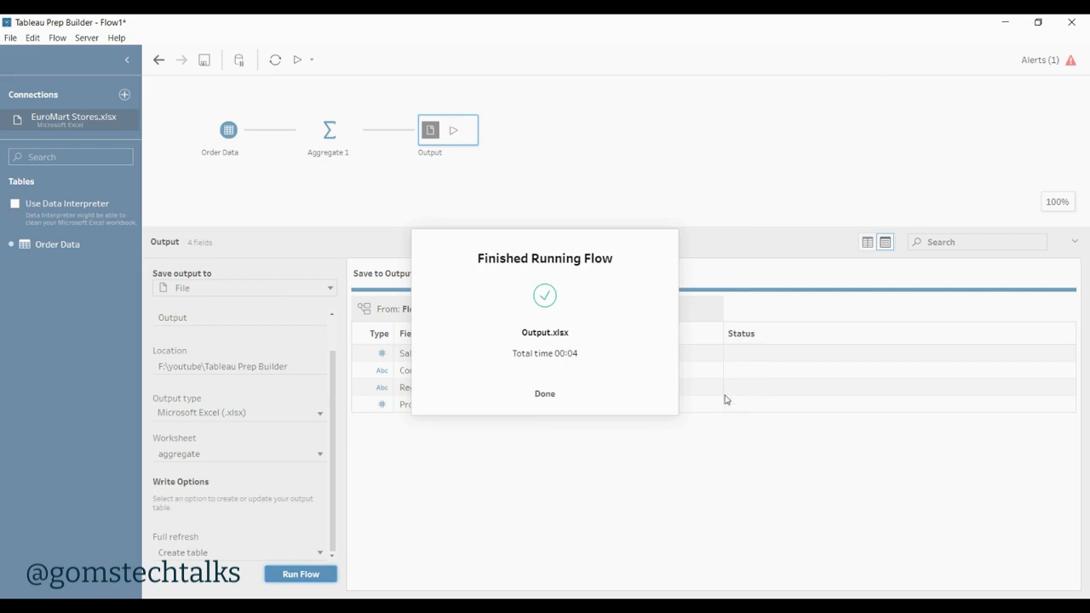
left_click(568, 399)
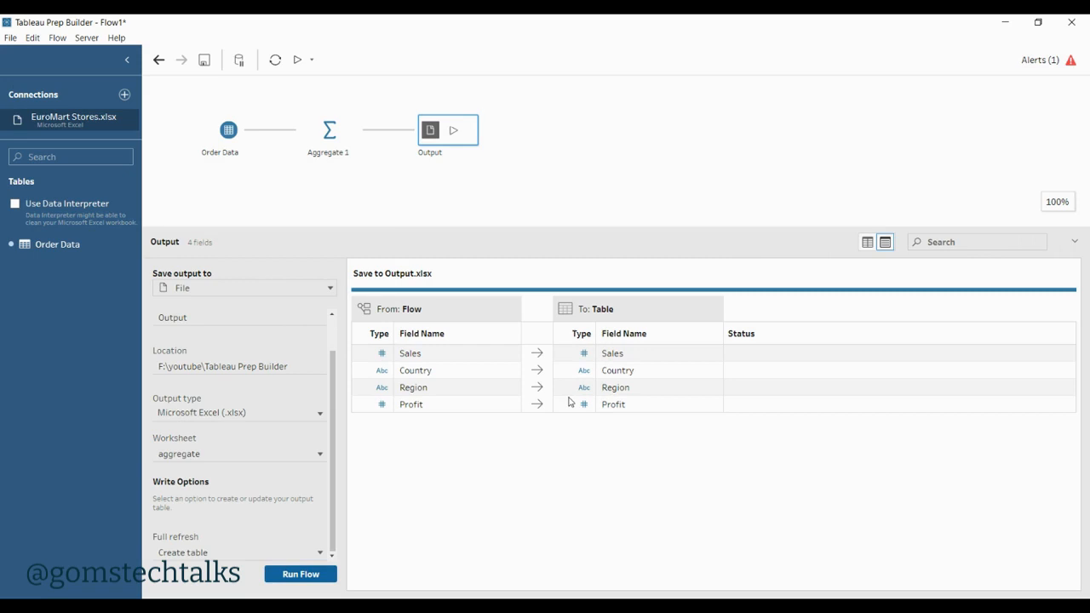